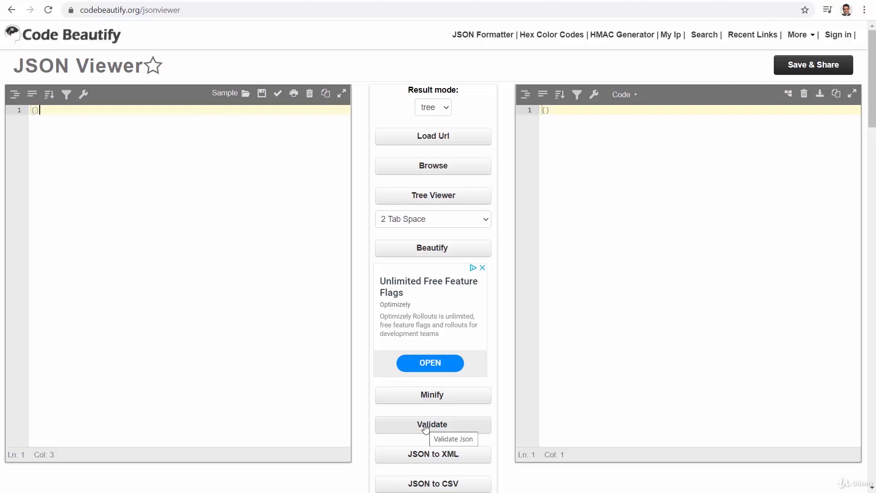
Open an empty line inside the braces and add the FirstName property with a first name.
key("Left")
key("Return")
key("Return")
key("Up")
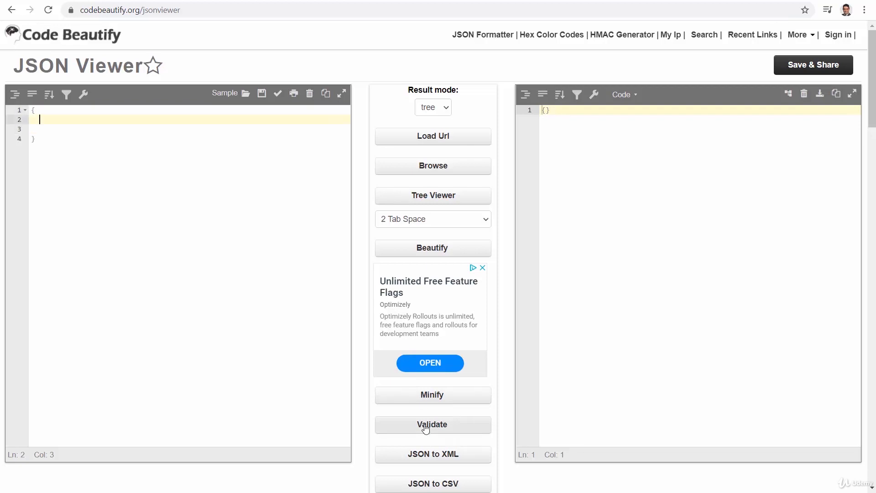
type("\"F")
type("irstName")
type("\": ")
type("\"\"")
Add the LastName property and "Age": 47, then validate the JSON object.
key("Return")
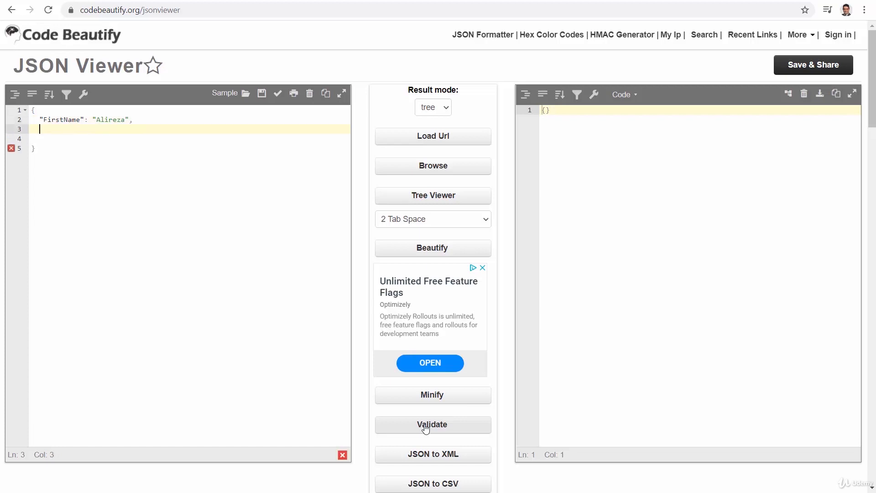
key("Left")
type("LastName\": ")
type("\"\"")
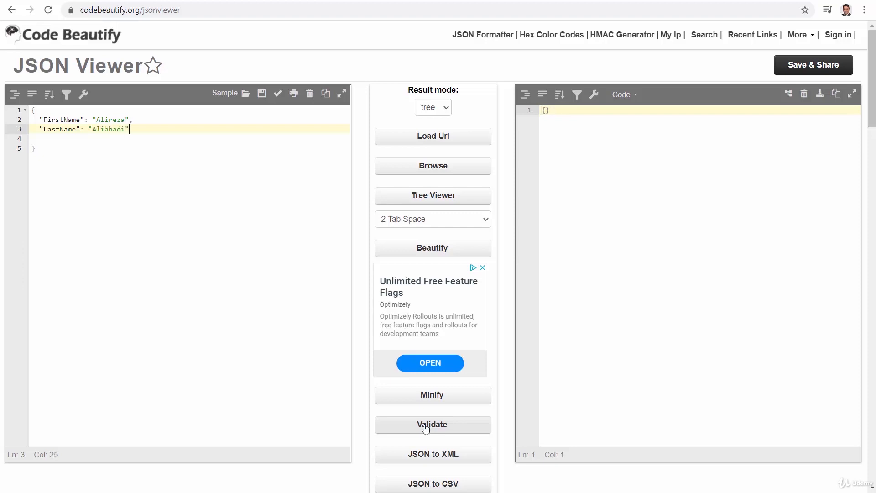
type(",")
key("Return")
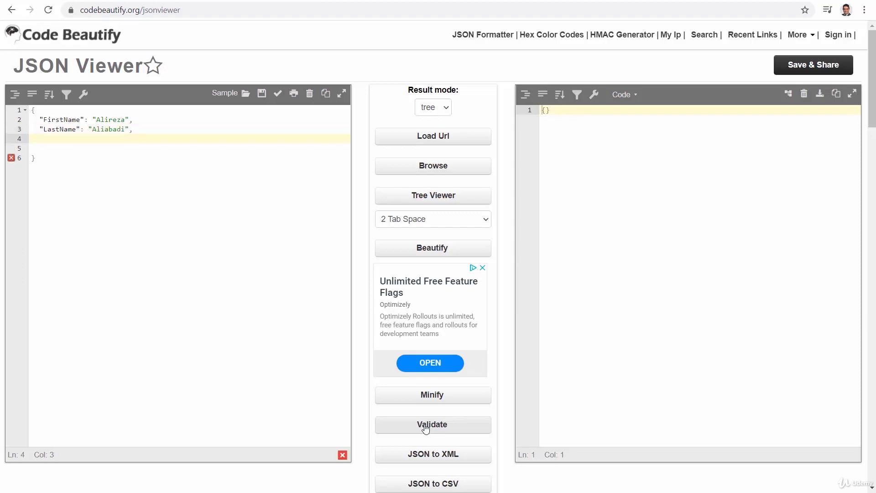
type("\"\"")
key("Left")
type("Age\": 47")
left_click(434, 423)
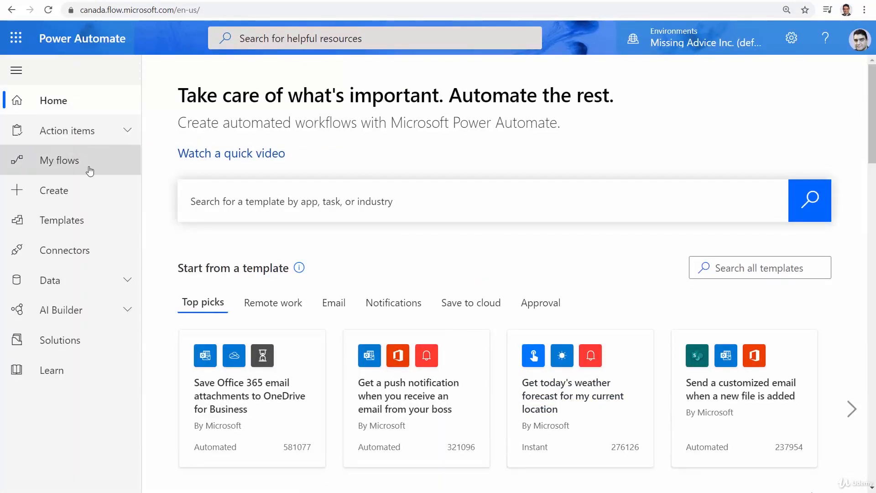
Create an instant flow named 'JSON Object Demo' triggered by Manually trigger a flow.
left_click(55, 196)
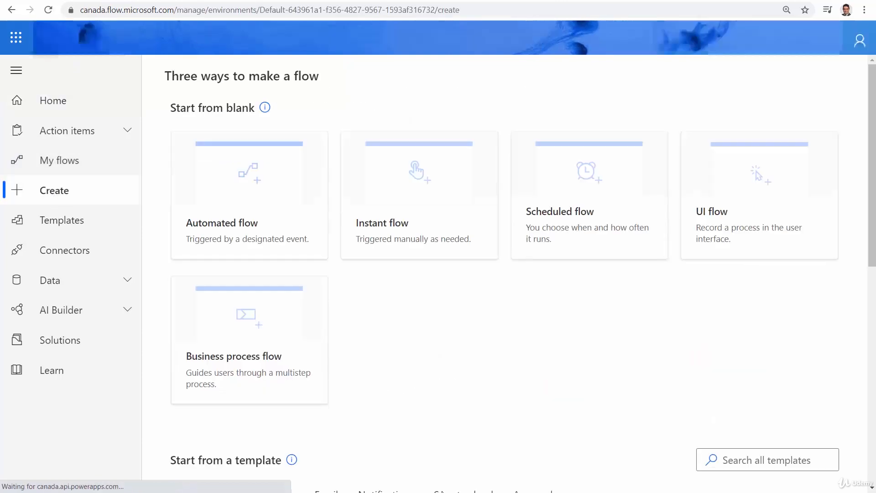
left_click(388, 182)
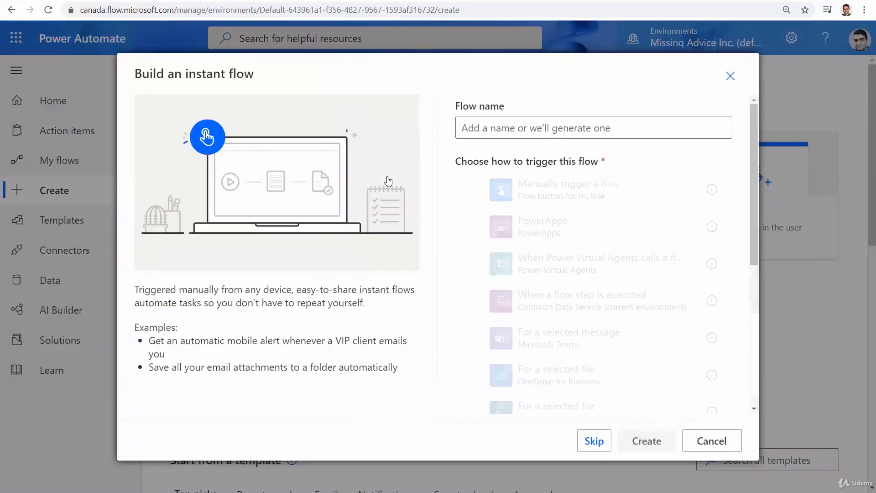
left_click(556, 129)
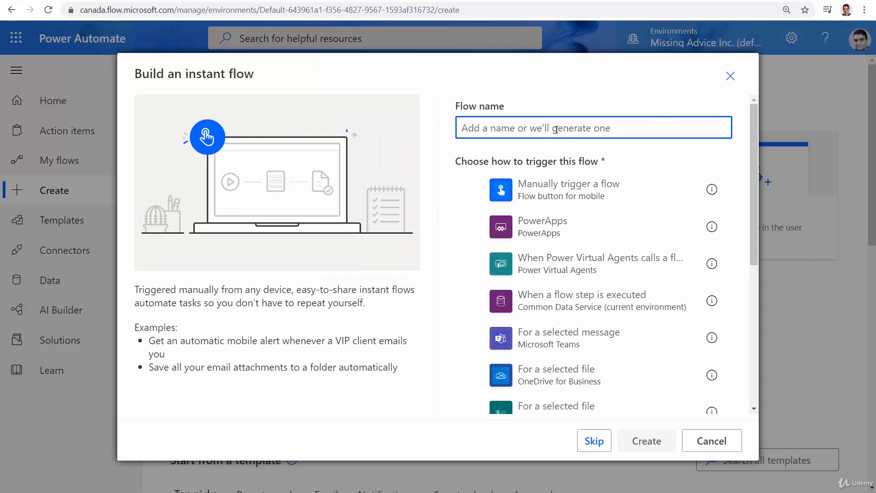
type("JSON")
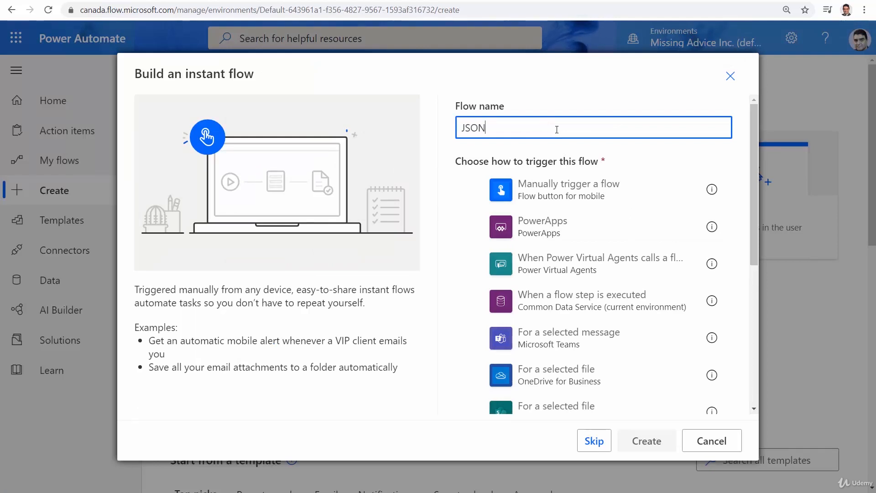
type(" Object")
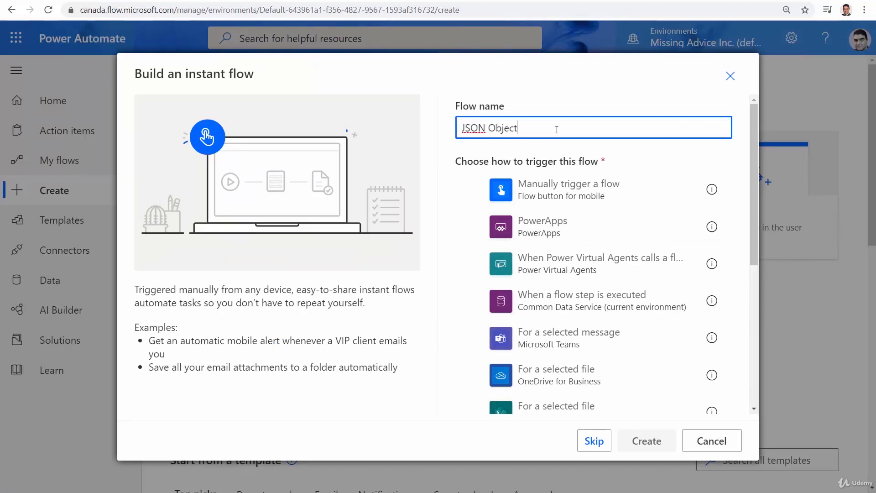
type(" Demo")
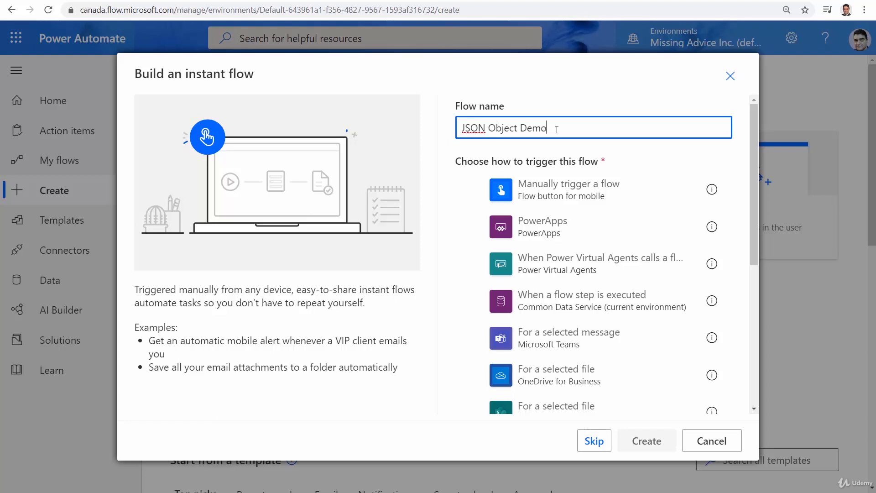
left_click(553, 191)
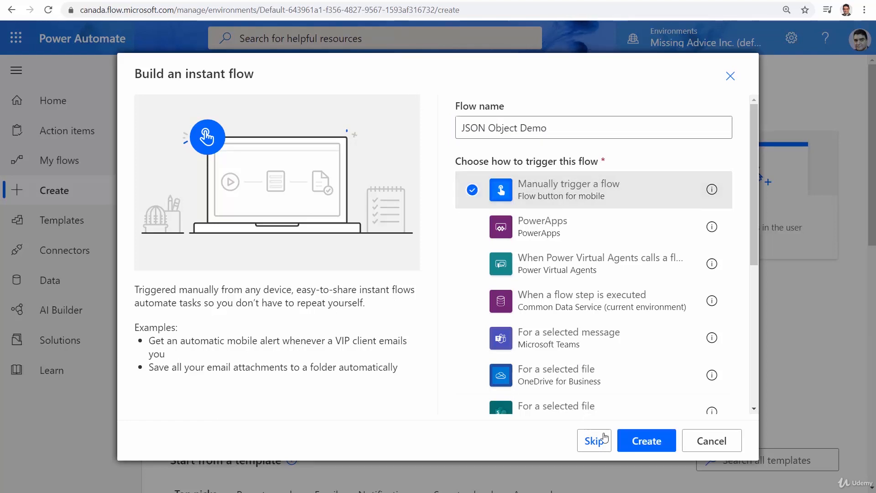
left_click(626, 445)
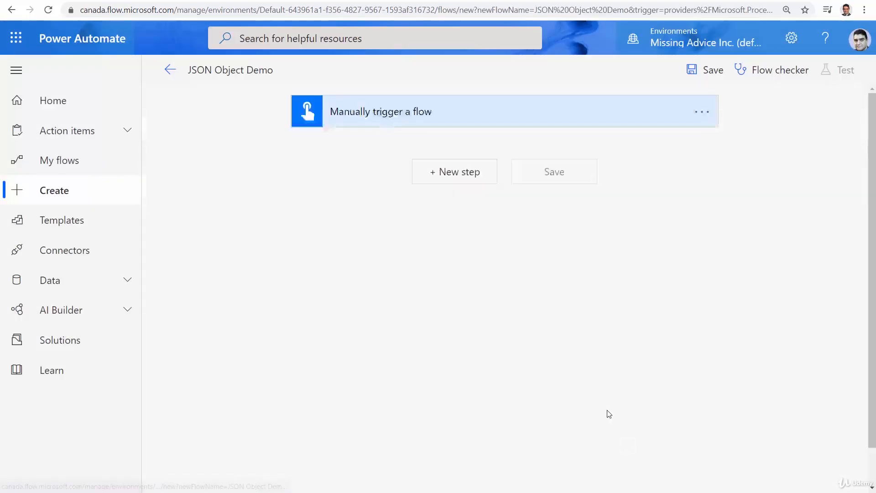
Add an Initialize variable step after the trigger, named MyFirstObject with type Object.
left_click(448, 174)
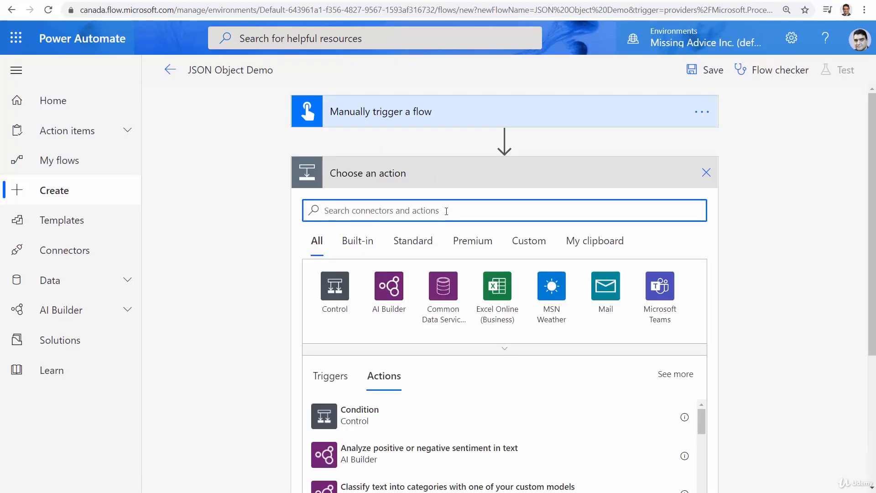
type("V")
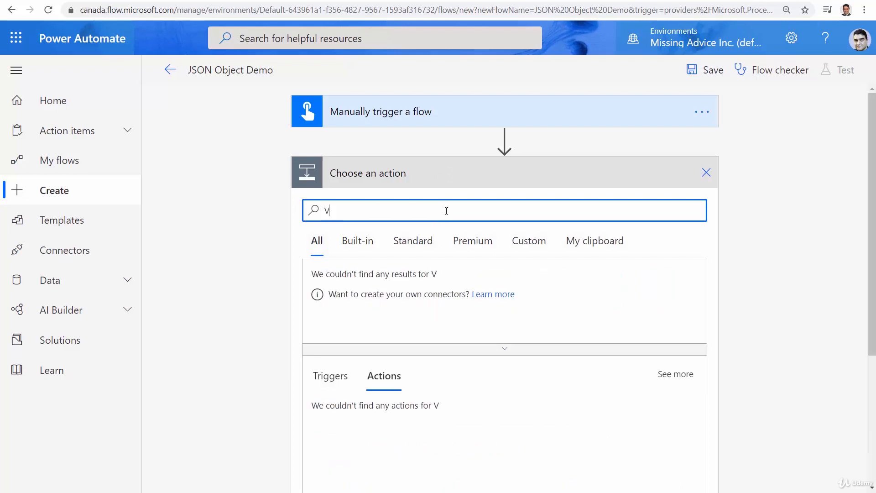
type("ari")
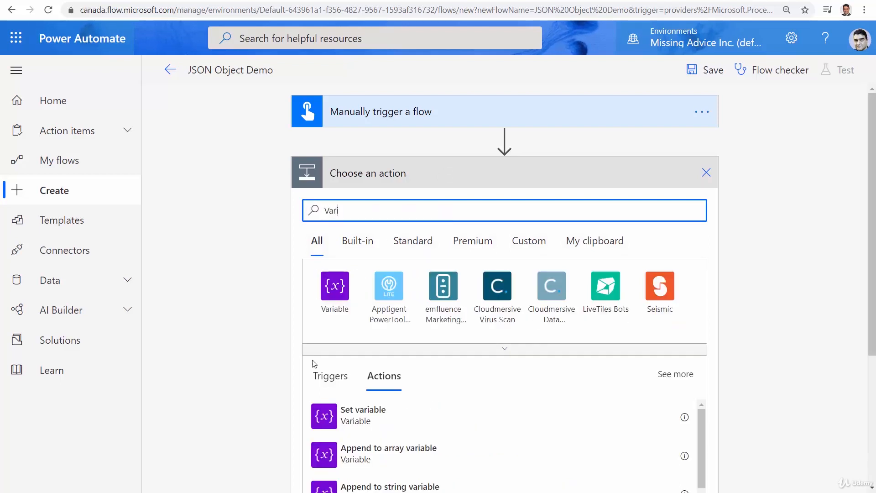
left_click(335, 287)
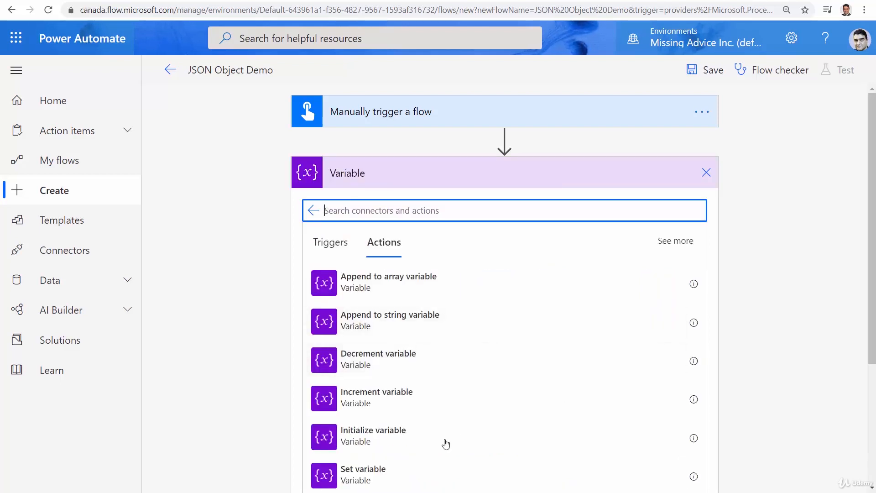
scroll(446, 444, "down", 1)
left_click(412, 385)
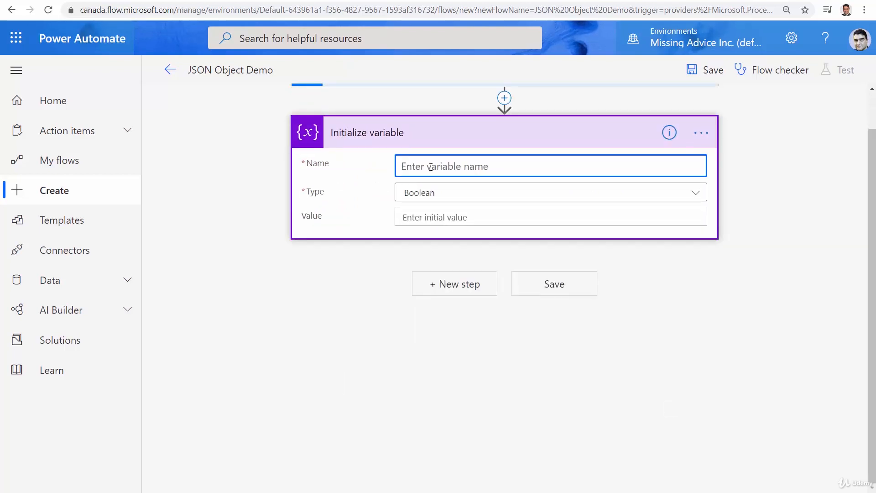
type("MyFirstObject")
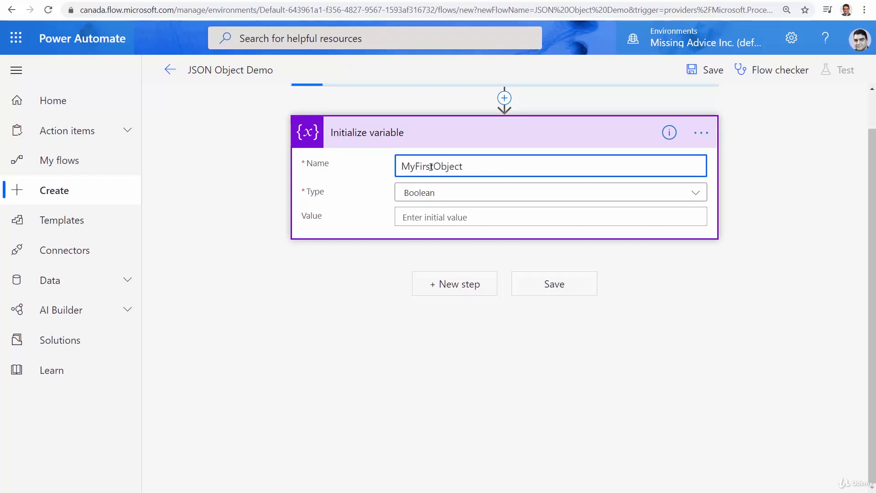
left_click(427, 189)
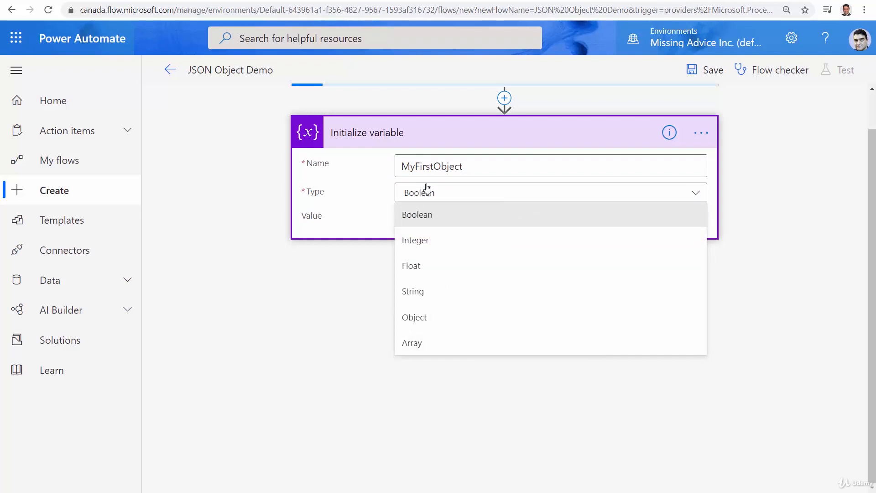
left_click(444, 316)
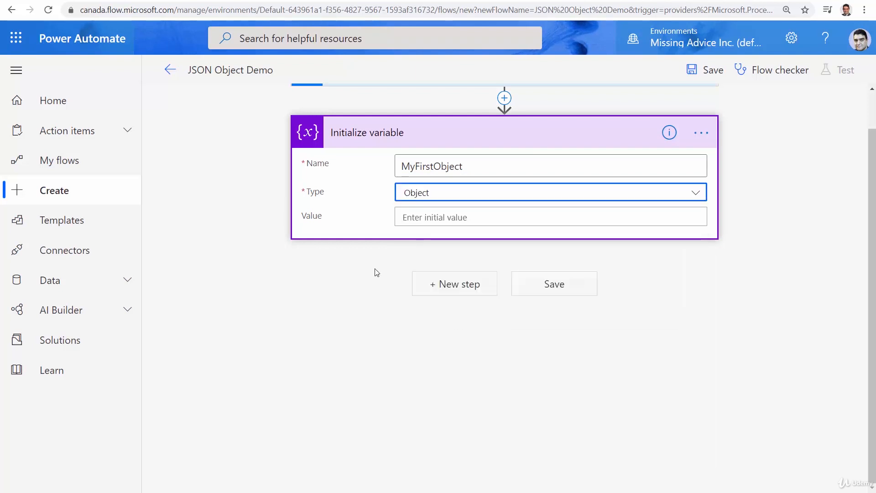
Paste the sample JSON object as MyFirstObject's value, save the flow, and add a new step.
left_click(412, 217)
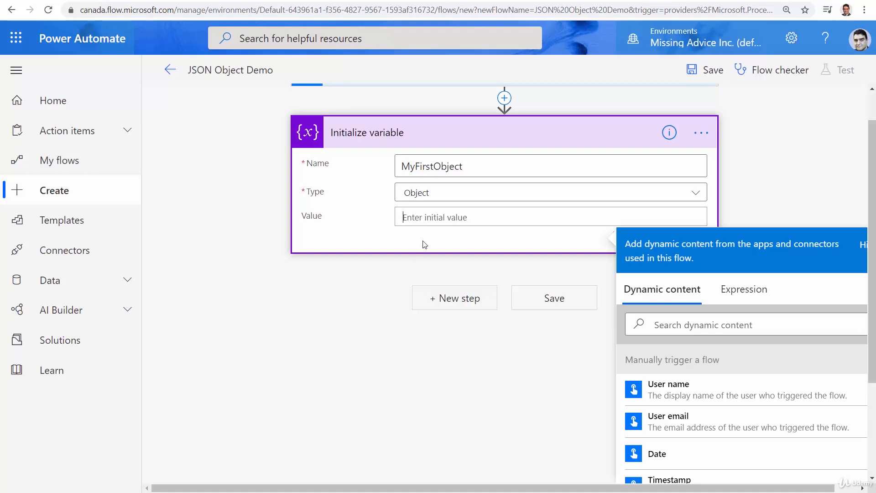
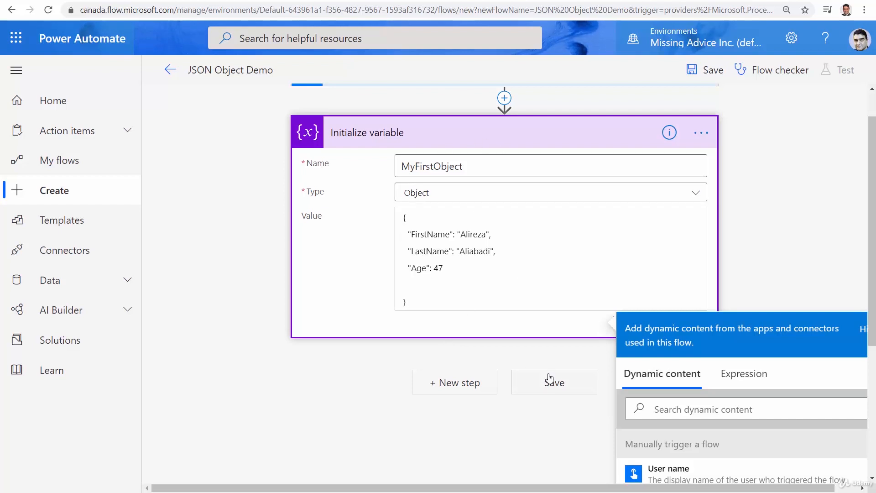
left_click(543, 389)
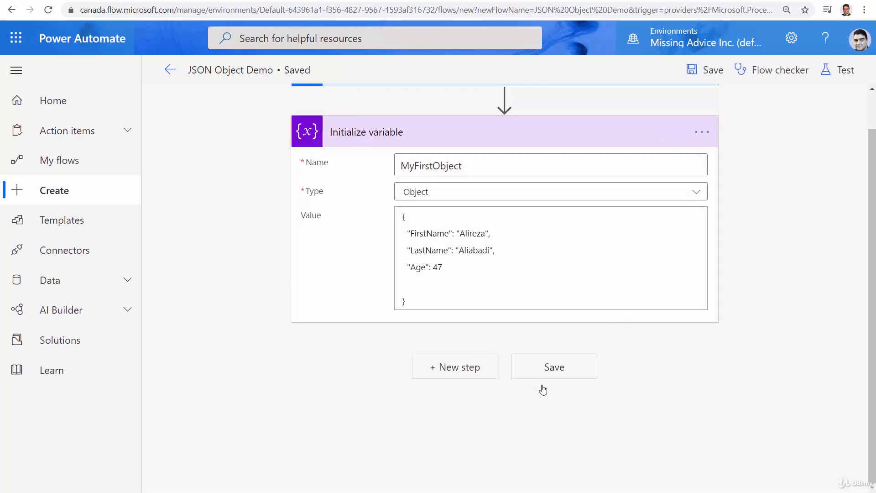
left_click(466, 368)
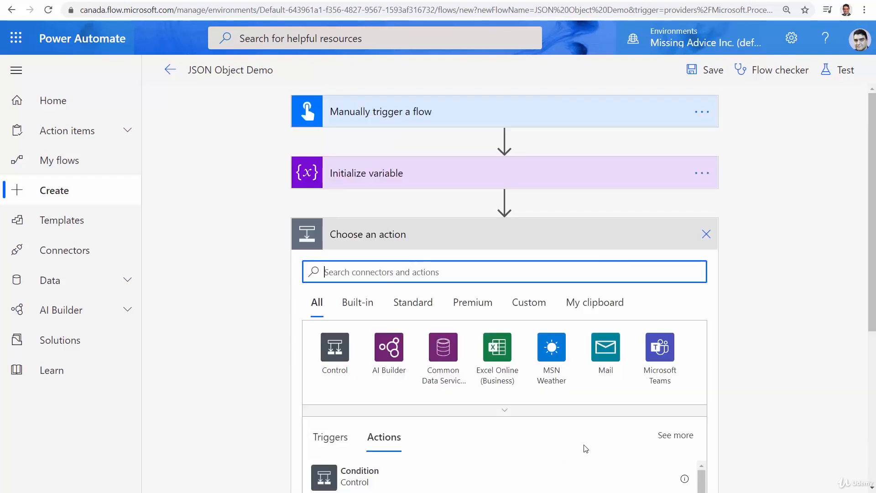
Add a Compose action with the MyFirstObject variable as its input and save the flow.
type("Compose")
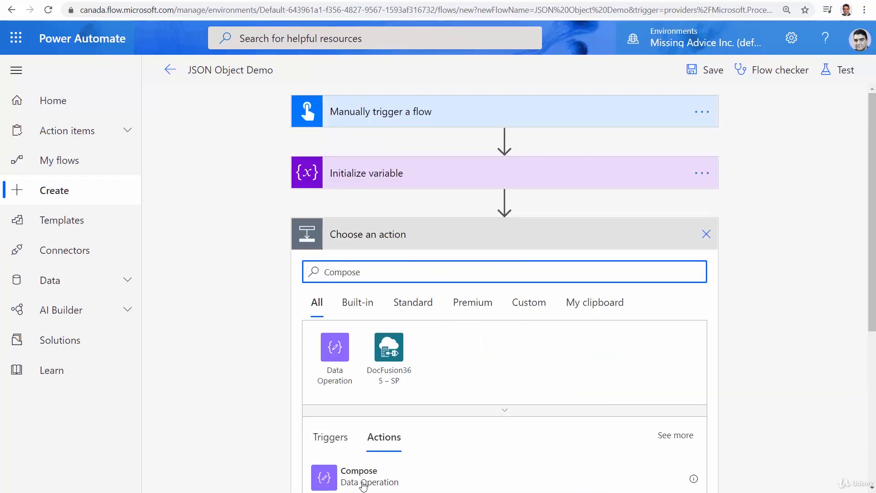
left_click(364, 486)
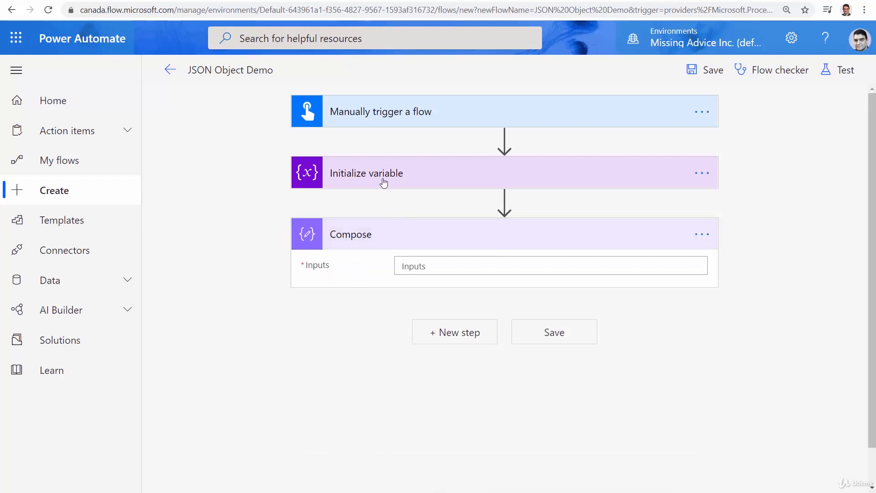
left_click(446, 267)
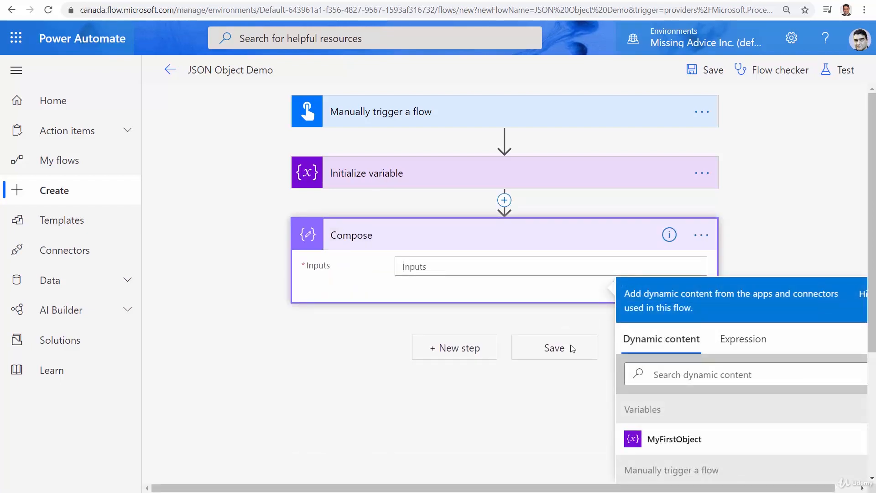
left_click(662, 446)
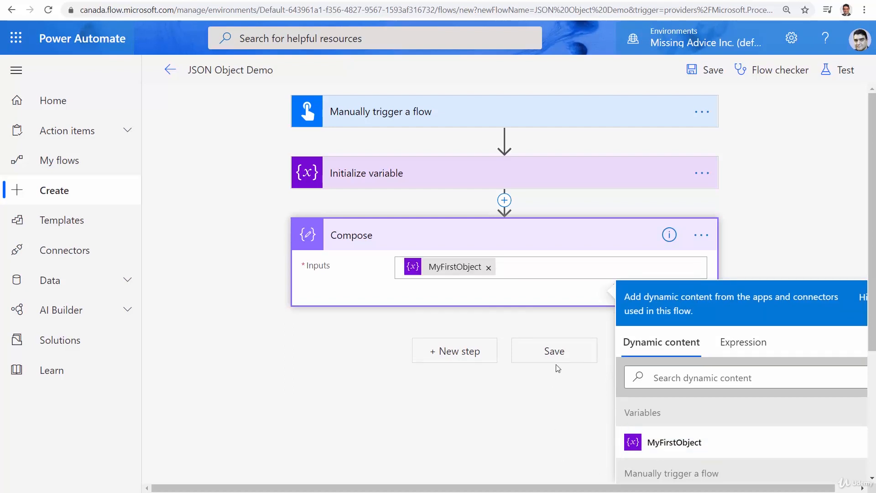
left_click(555, 350)
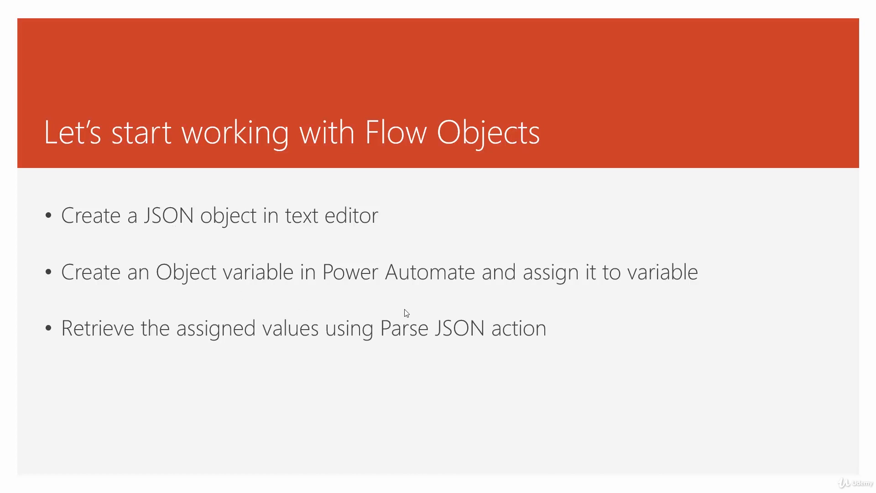
key("alt+Tab")
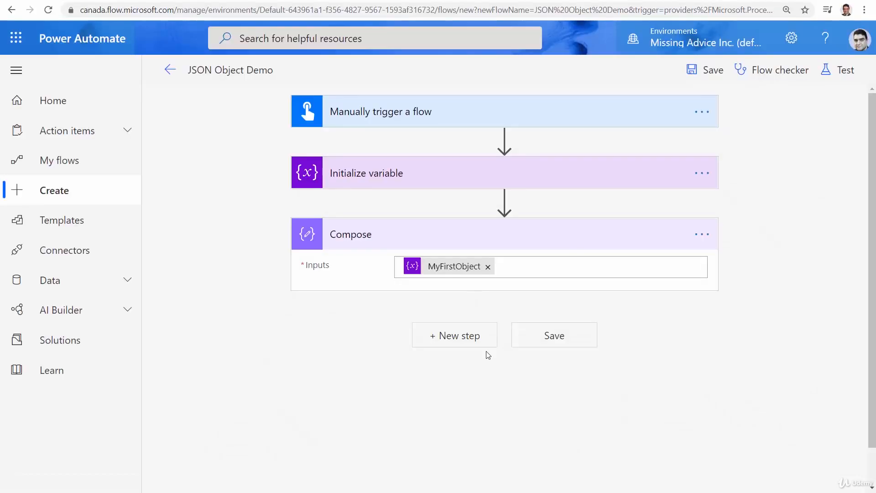
Test the flow manually with 'I'll perform the trigger action', run it, and close the confirmation.
left_click(841, 74)
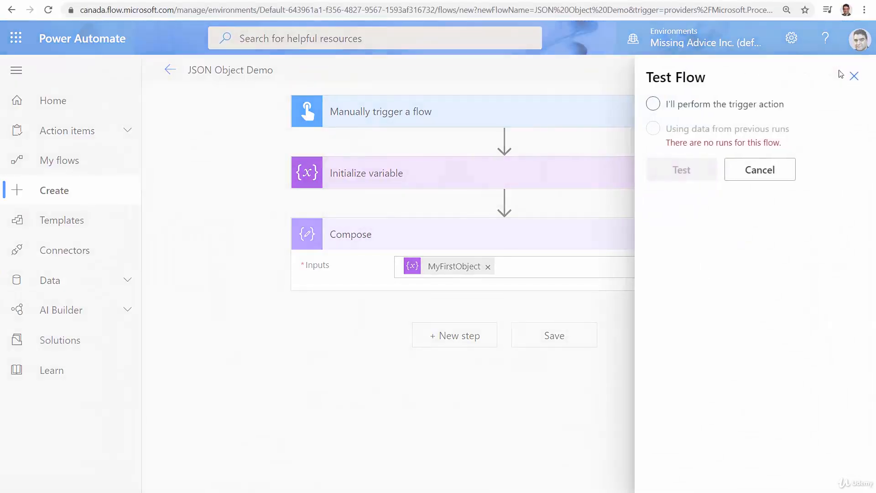
left_click(689, 105)
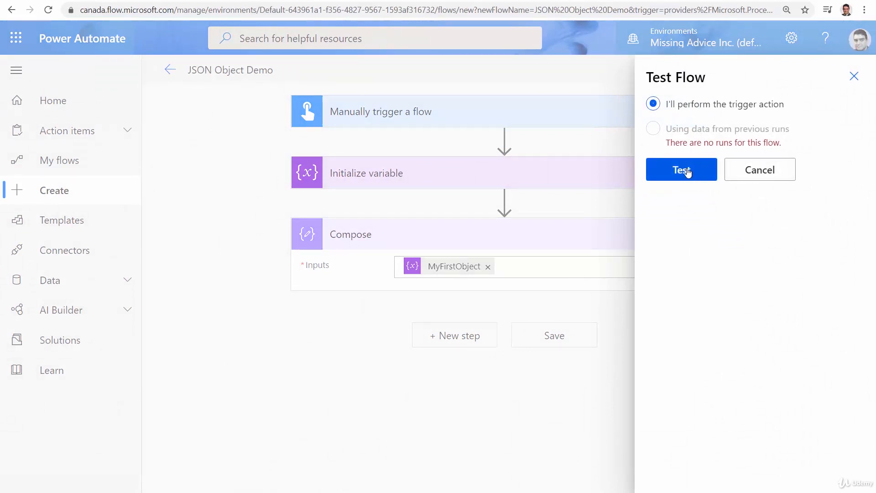
left_click(688, 172)
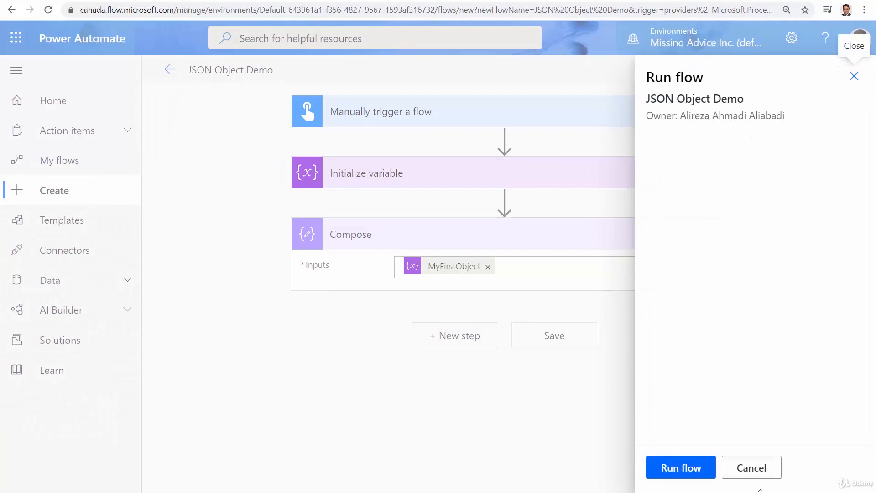
left_click(682, 469)
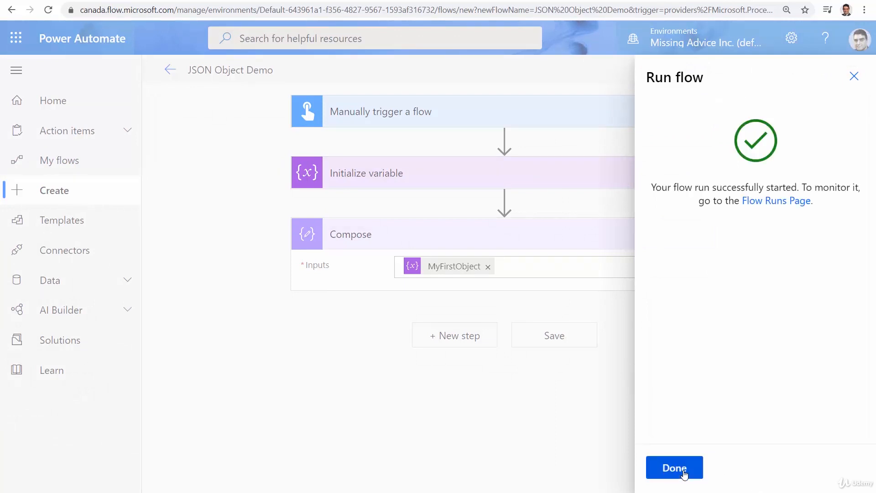
left_click(675, 468)
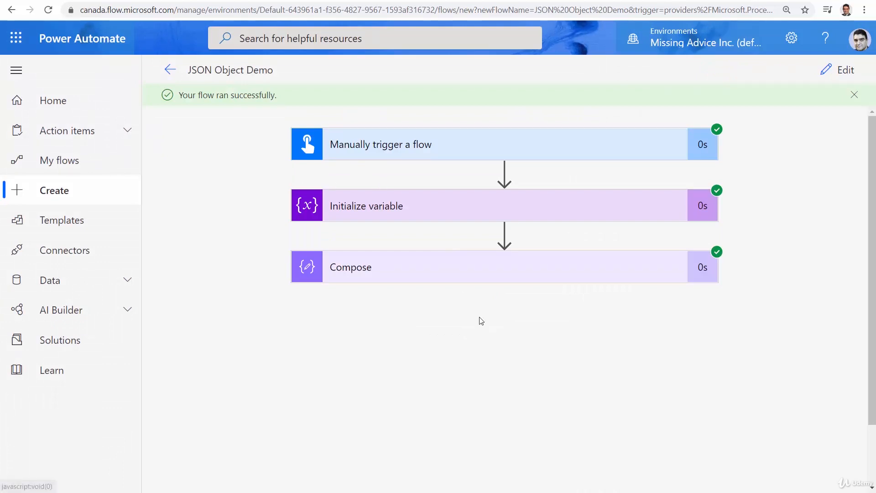
Inspect the Compose outputs and MyFirstObject's stored value in the run view, then return to Edit.
left_click(458, 272)
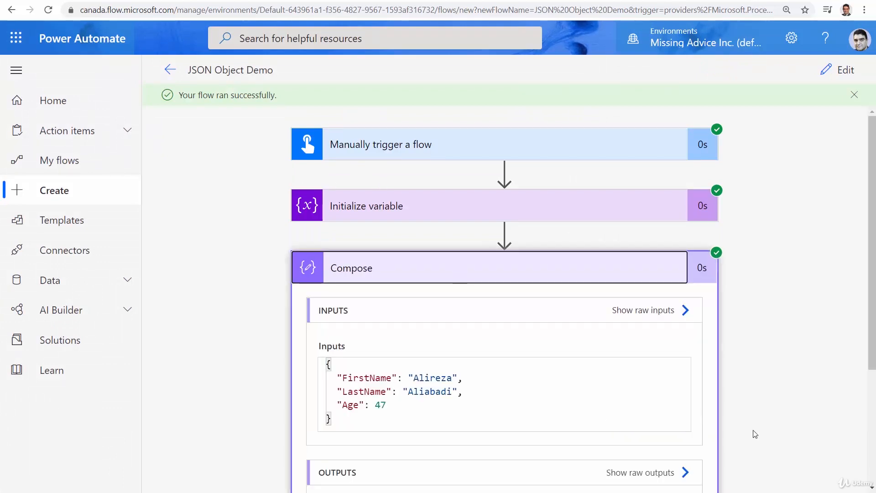
scroll(754, 433, "down", 4)
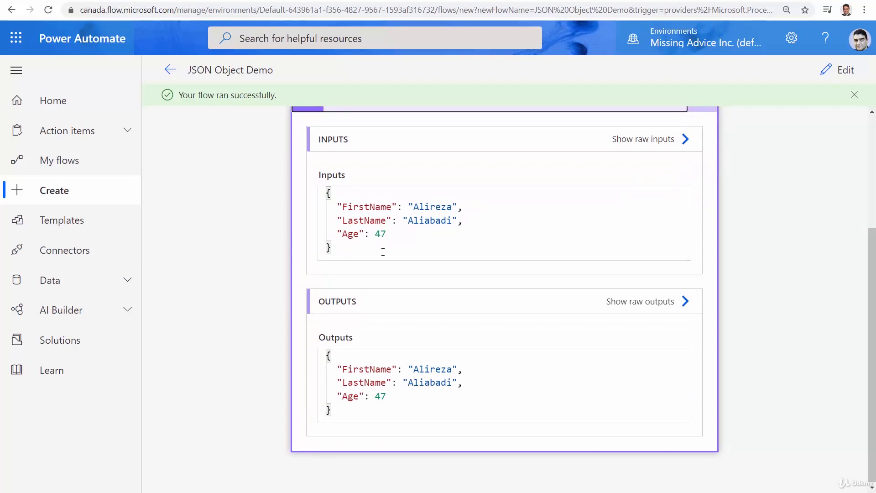
scroll(633, 406, "up", 4)
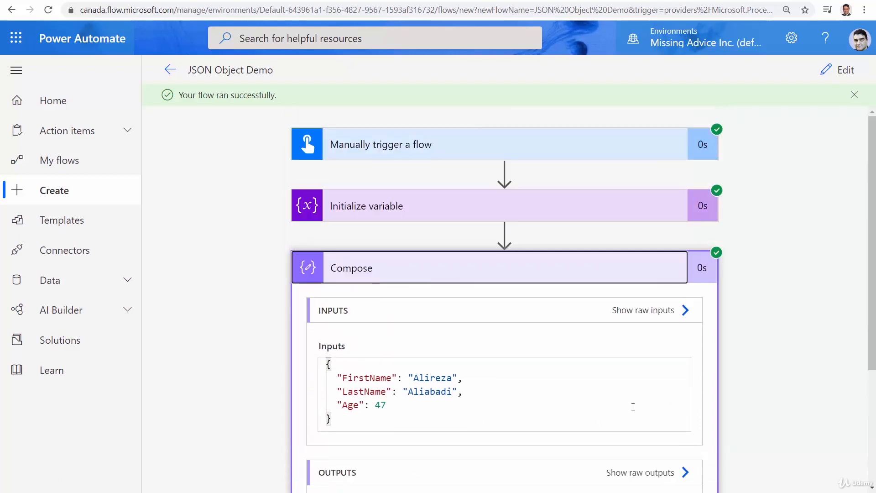
left_click(543, 261)
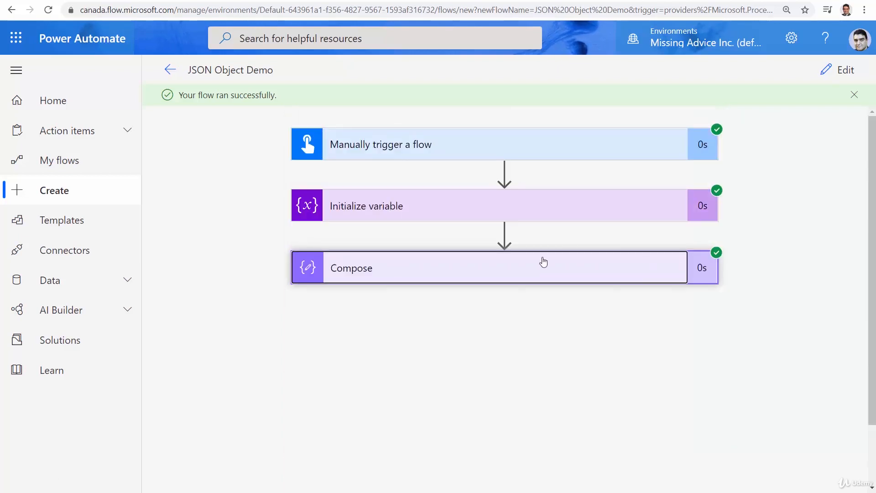
left_click(502, 218)
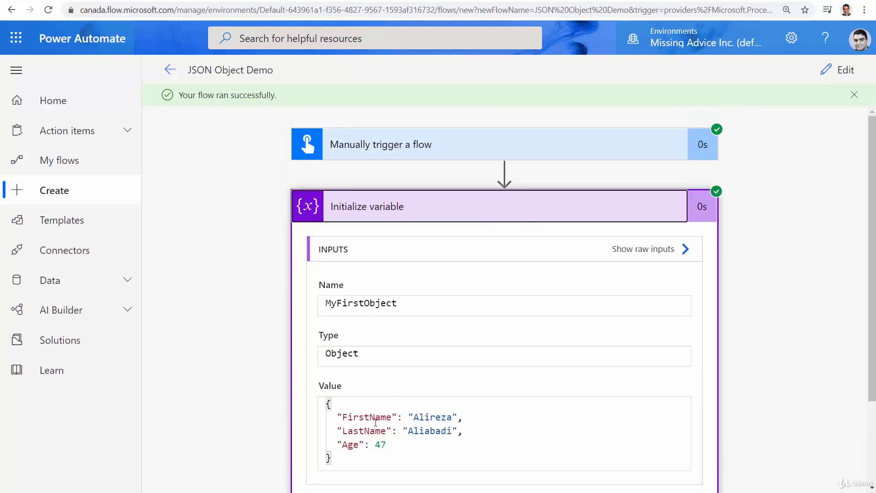
left_click(479, 220)
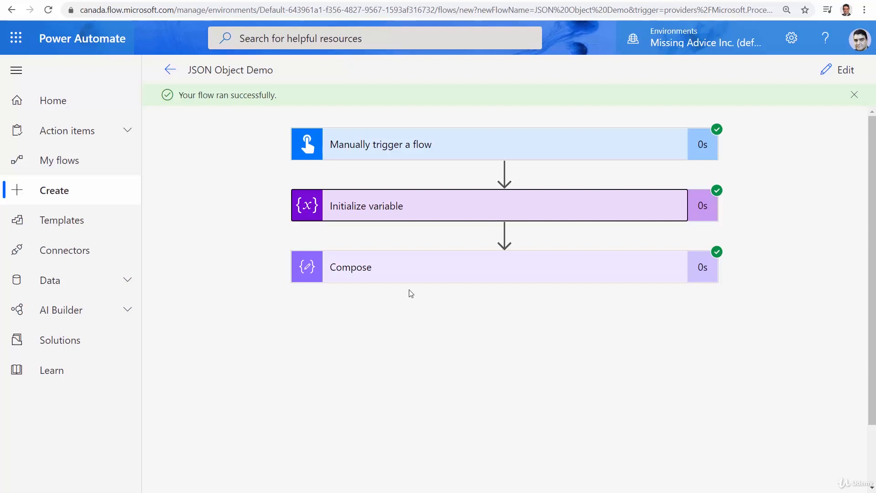
left_click(849, 75)
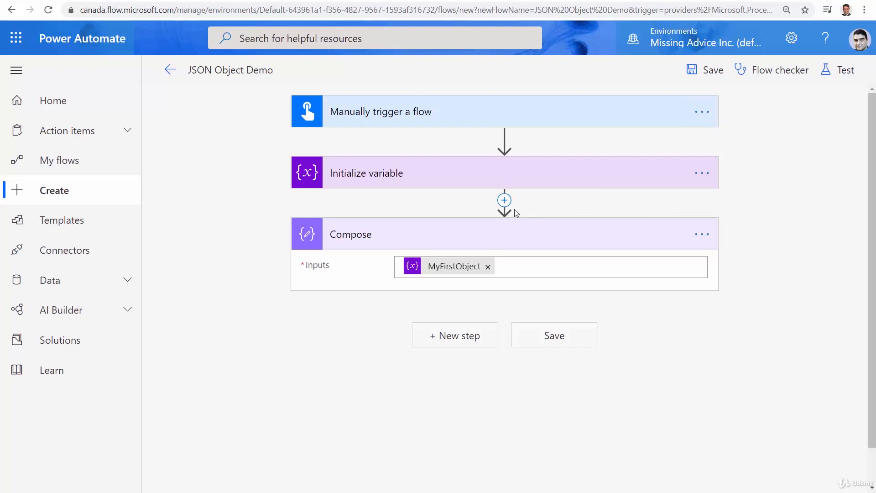
Insert a new action between Initialize variable and Compose and search for 'Parse JSON'.
left_click(504, 201)
left_click(505, 200)
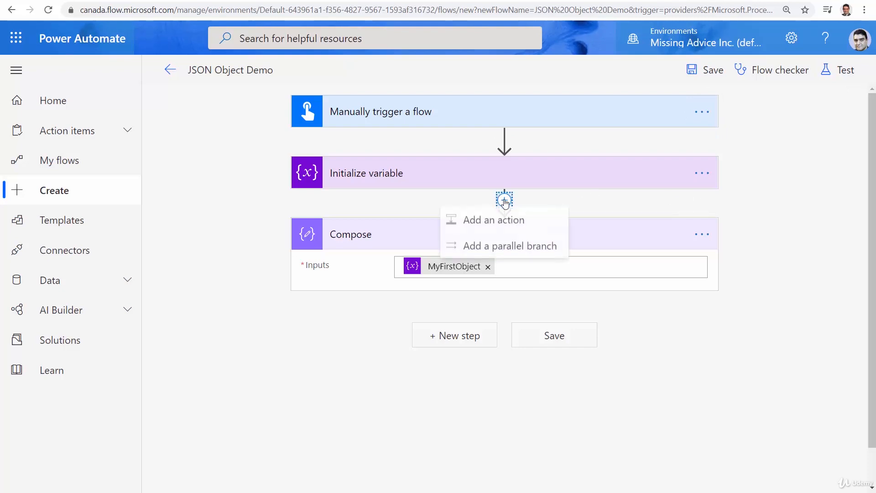
left_click(487, 222)
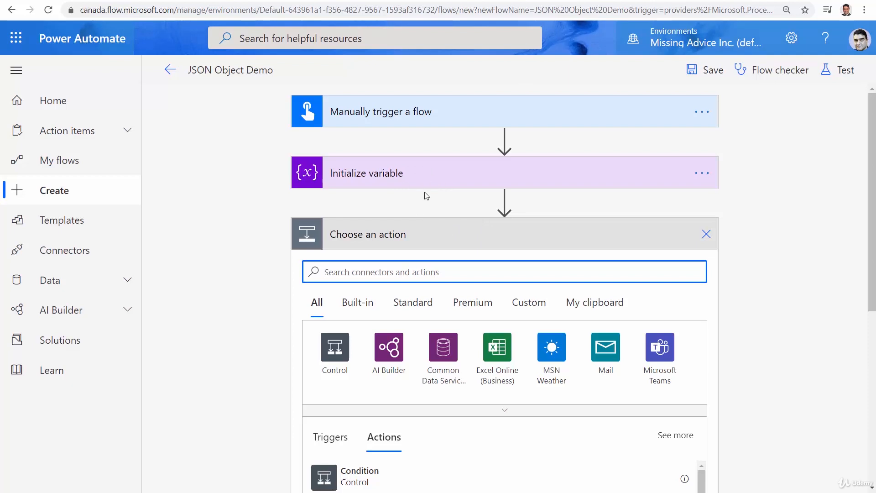
type("P")
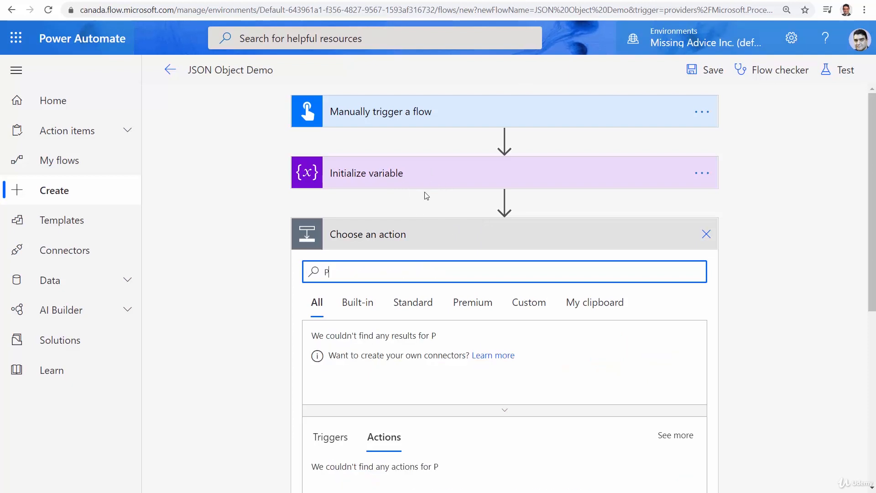
type("arse JSON")
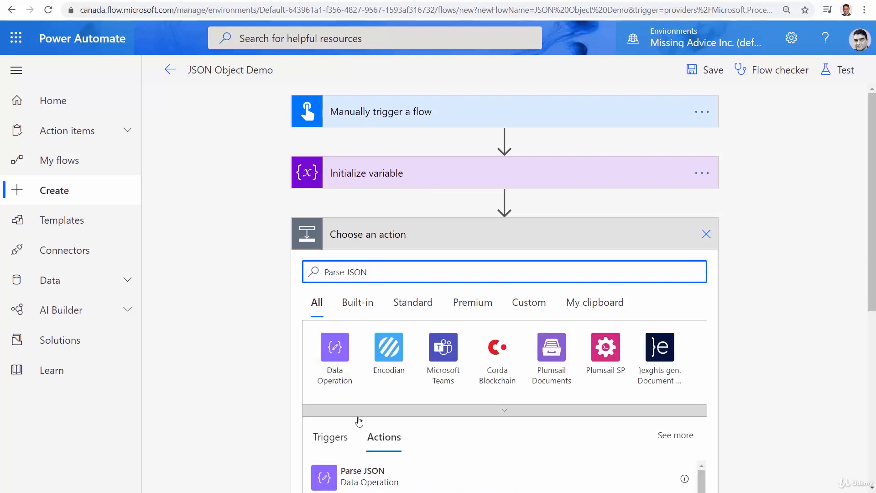
Add a Parse JSON action with MyFirstObject as its Content, then return to Code Beautify.
left_click(554, 474)
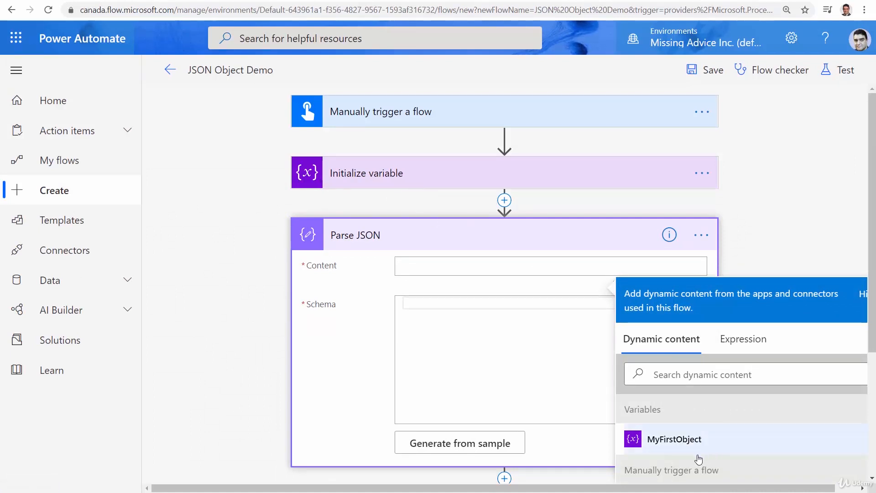
left_click(685, 441)
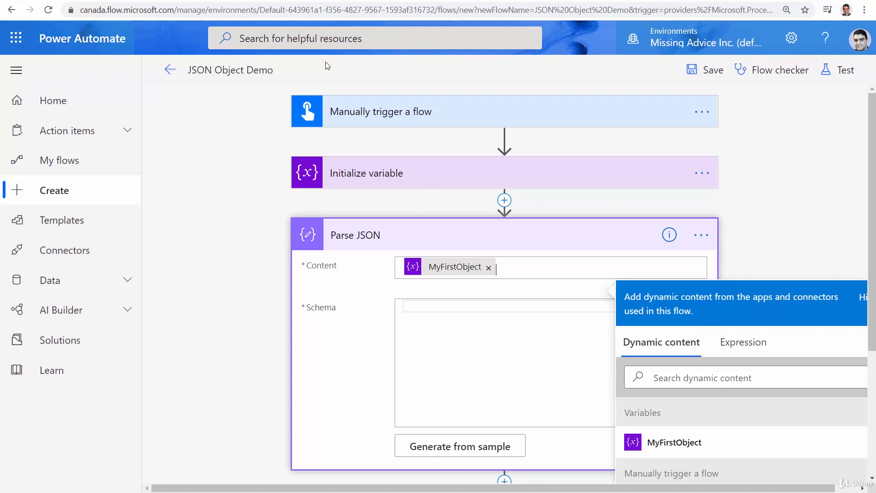
left_click(292, 1)
Select the entire FirstName/LastName/Age sample JSON in Code Beautify and go back to Power Automate.
left_click(81, 185)
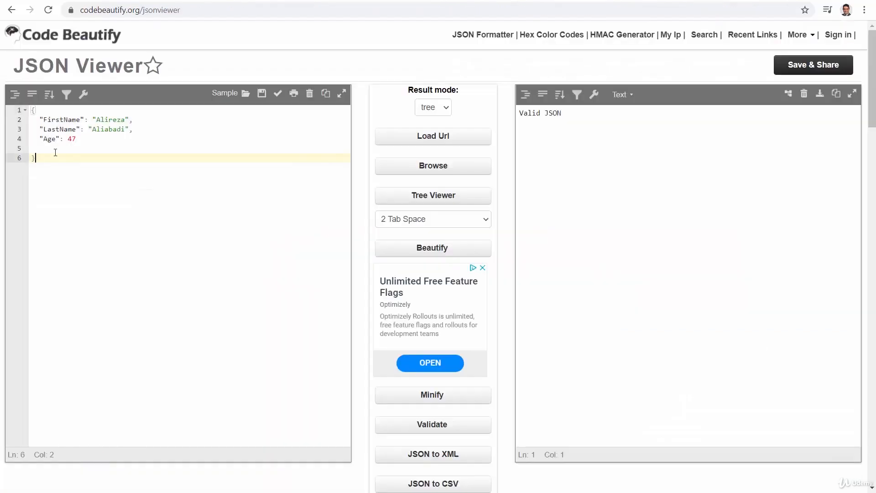
left_click_drag(56, 156, 2, 86)
key("ctrl+c")
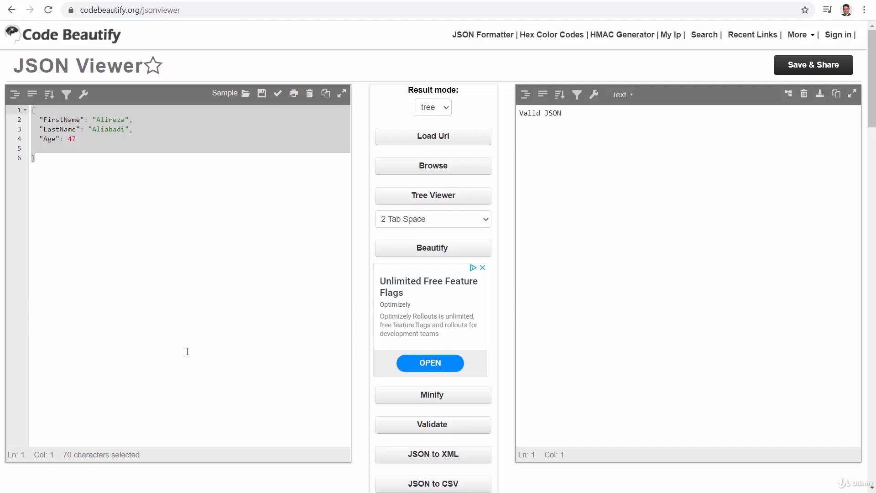
left_click(64, 1)
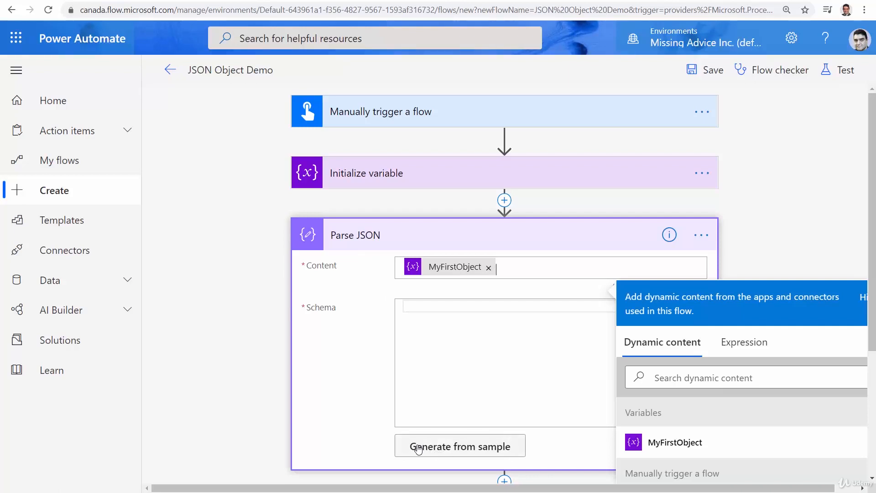
Generate the Parse JSON schema from the pasted FirstName, LastName, Age sample object.
left_click(459, 452)
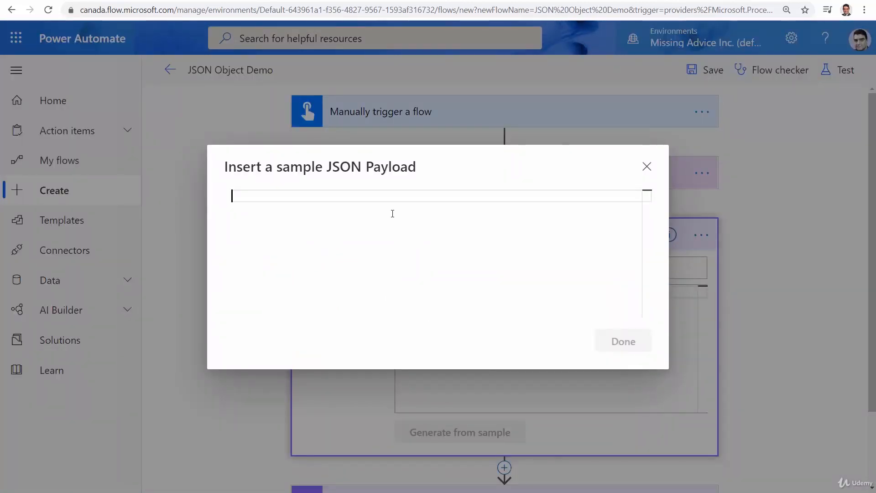
key("ctrl+v")
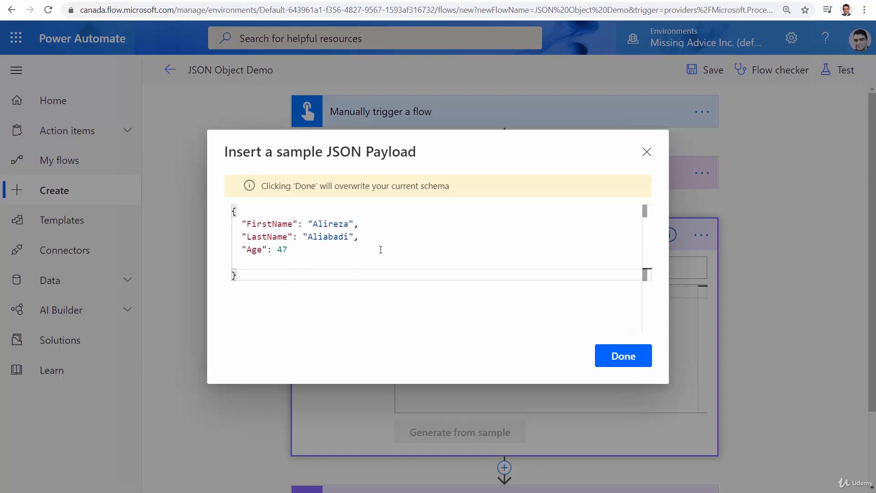
left_click(626, 357)
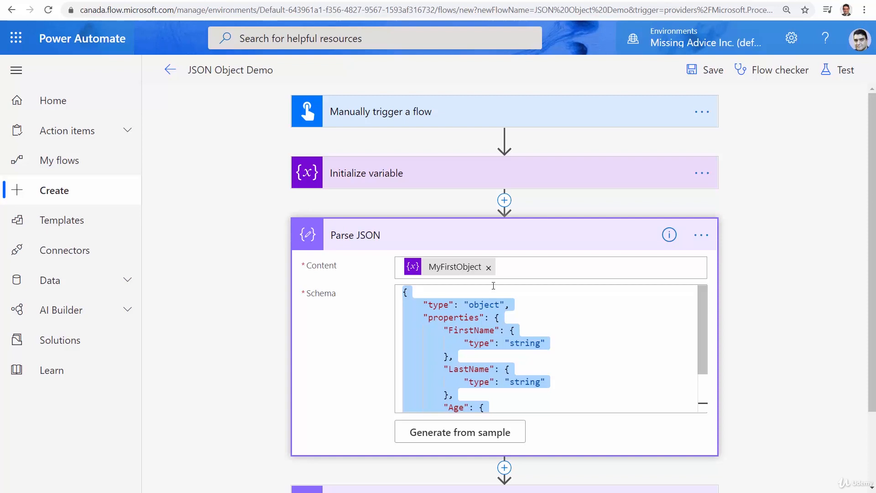
left_click(490, 250)
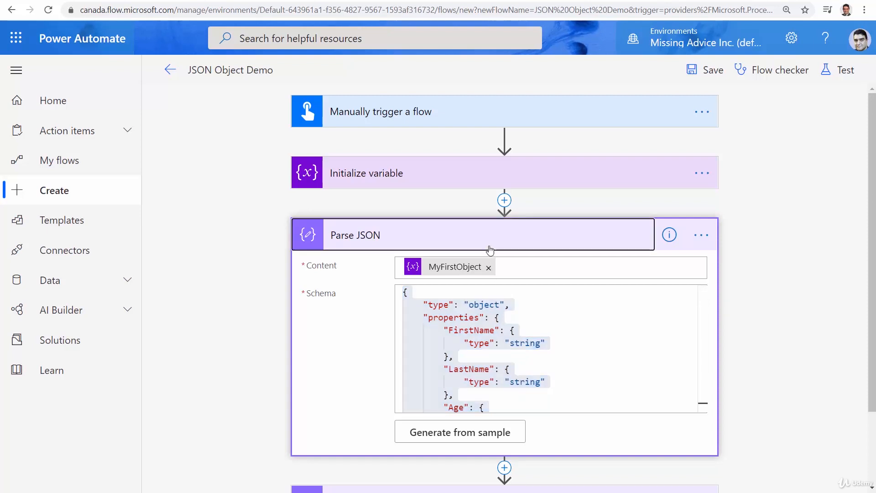
Replace MyFirstObject in Compose with parsed FirstName - LastName - Age, then save the flow.
left_click(412, 309)
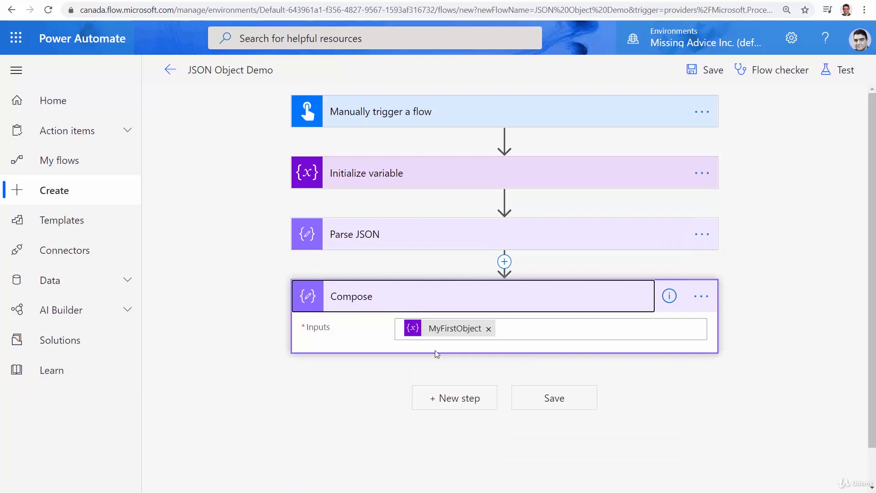
left_click(488, 329)
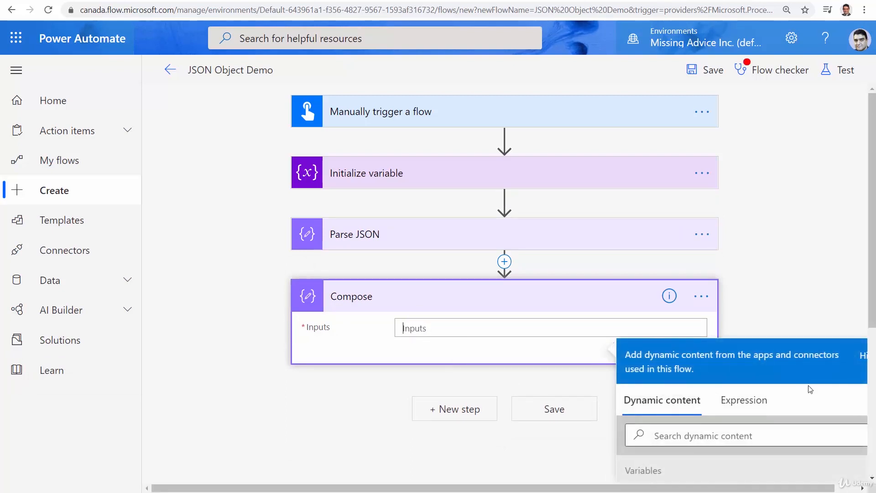
left_click_drag(870, 306, 857, 413)
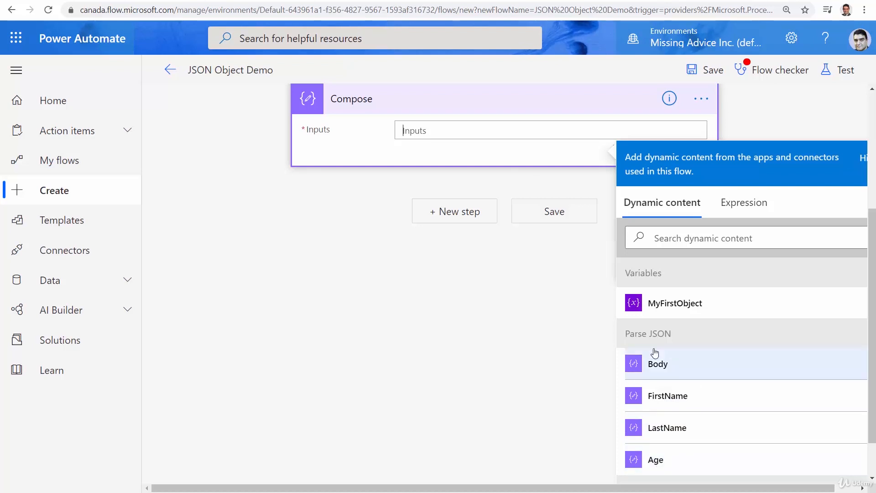
left_click(676, 401)
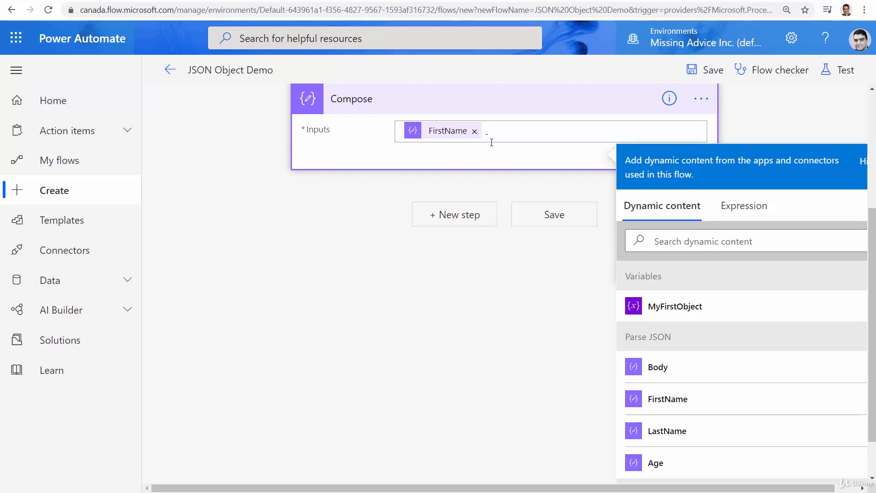
left_click(667, 430)
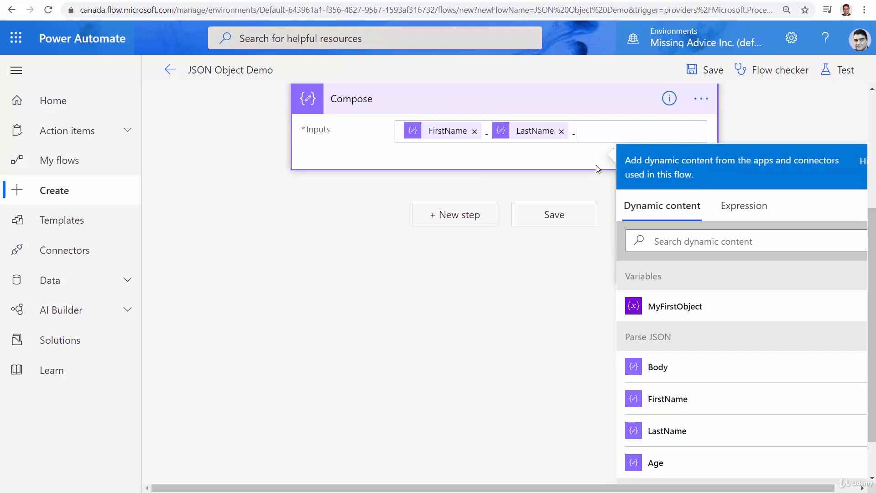
left_click(656, 462)
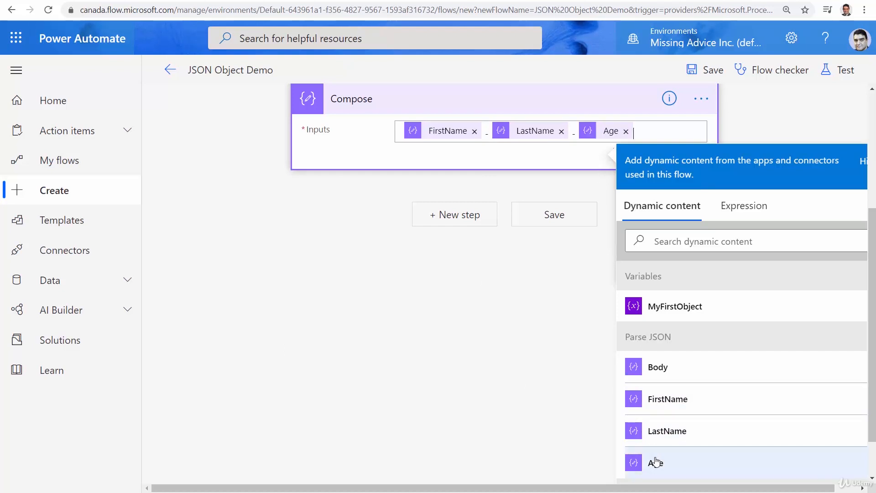
left_click(708, 71)
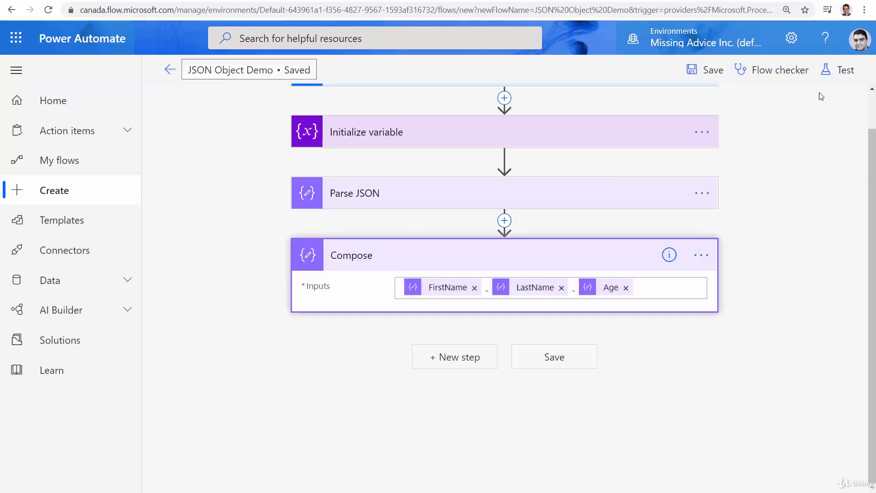
Run a manual test of the flow and open the run results.
left_click(846, 71)
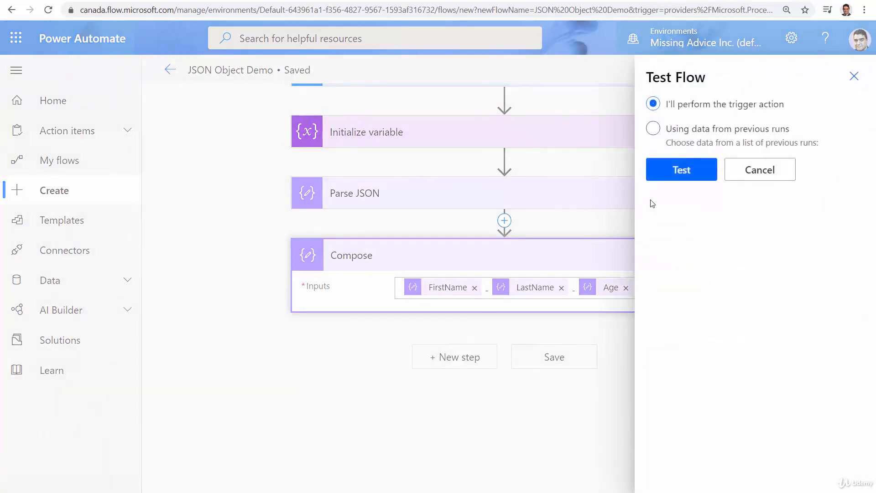
left_click(677, 173)
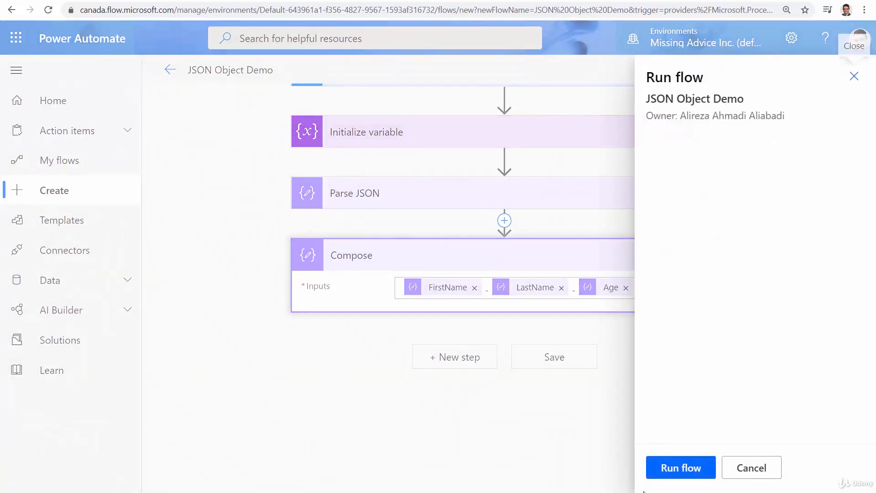
left_click(671, 469)
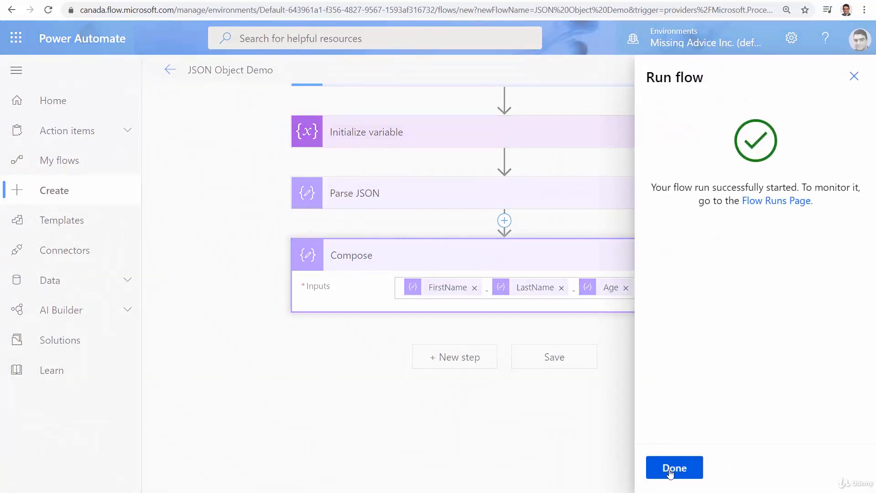
left_click(674, 469)
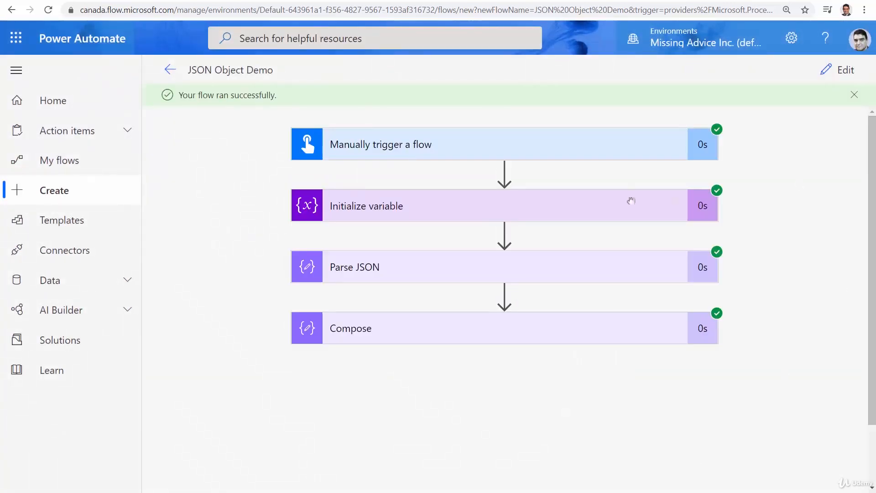
Review the Initialize variable and Parse JSON steps' run inputs and outputs.
left_click(415, 209)
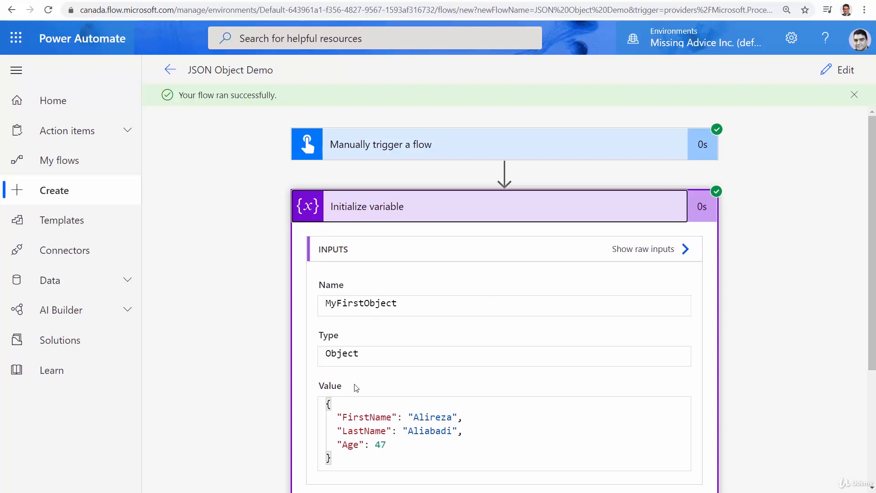
left_click(444, 215)
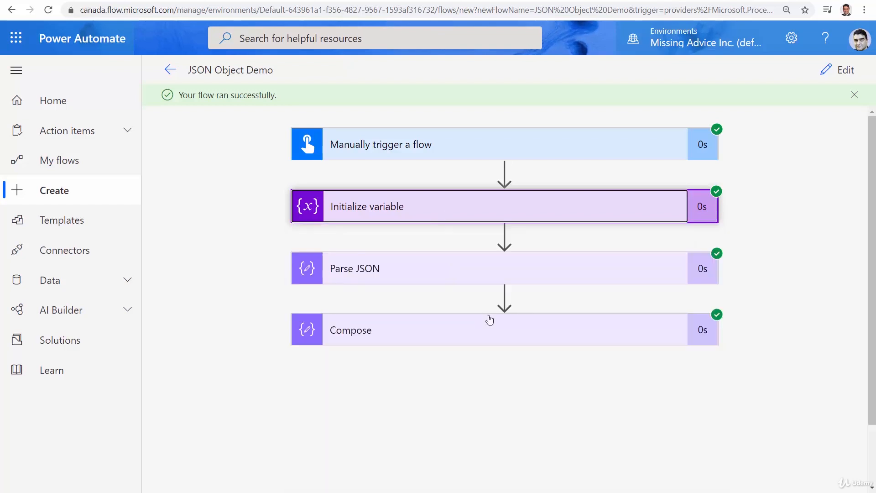
left_click(442, 268)
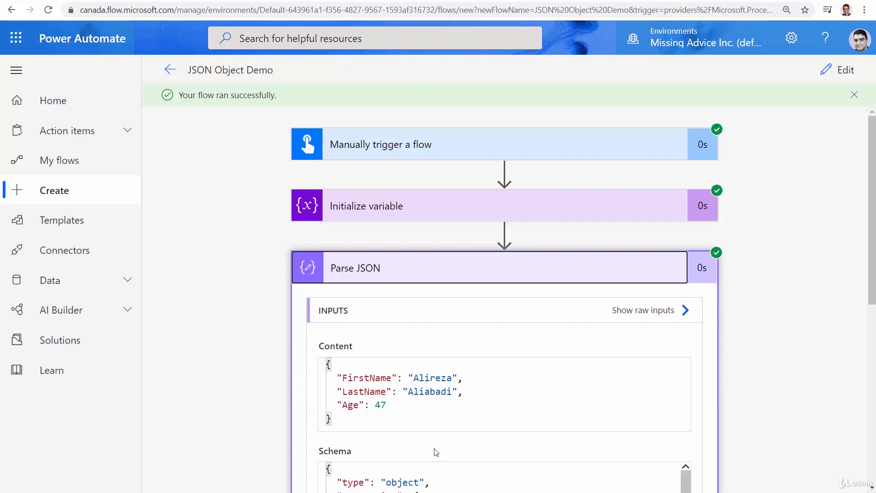
scroll(550, 383, "down", 4)
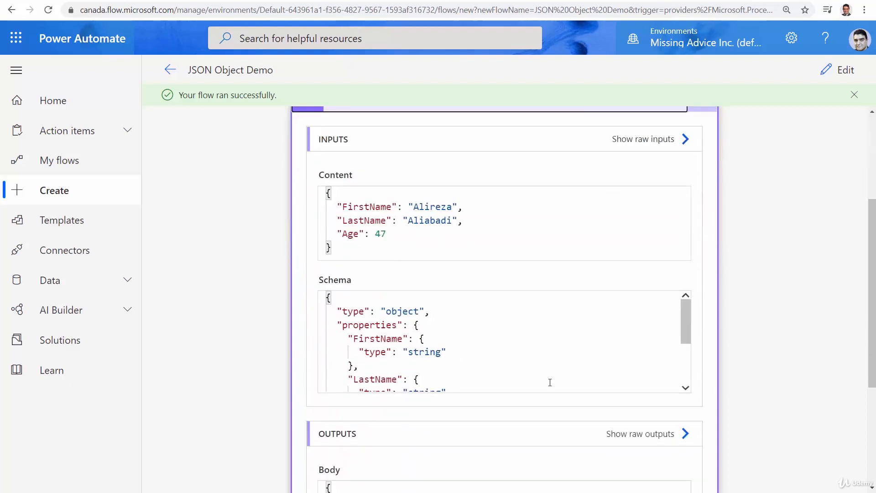
scroll(629, 349, "down", 5)
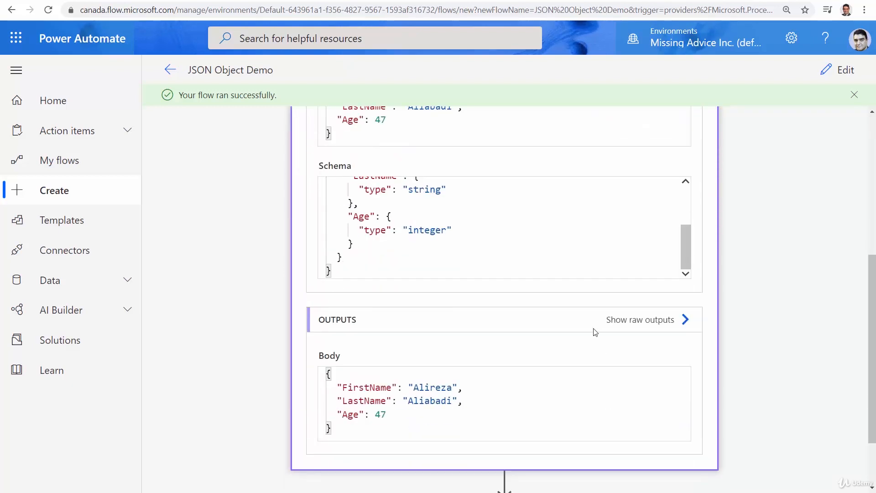
scroll(521, 353, "up", 4)
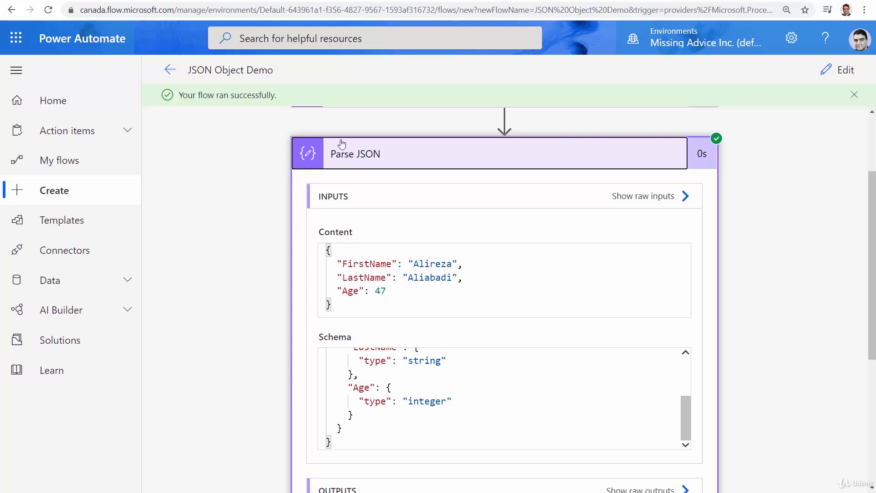
left_click(501, 162)
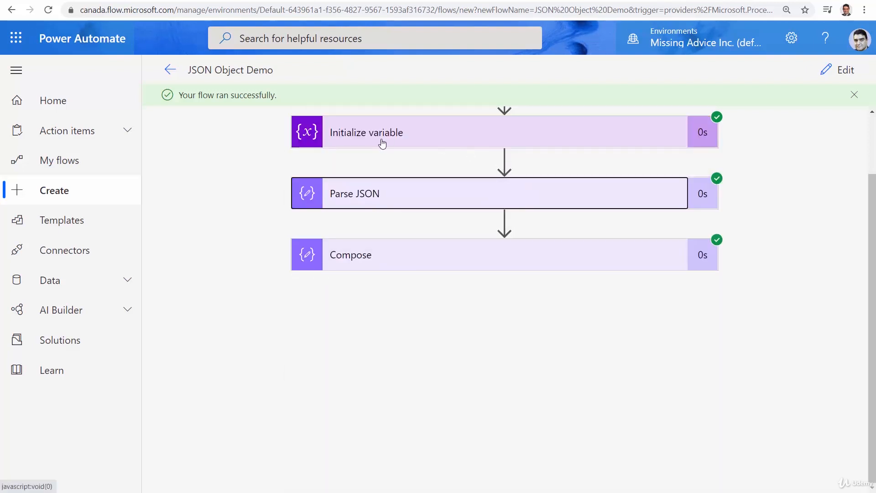
Check the Compose output shows first name, last name and 47 joined by dashes.
left_click(421, 263)
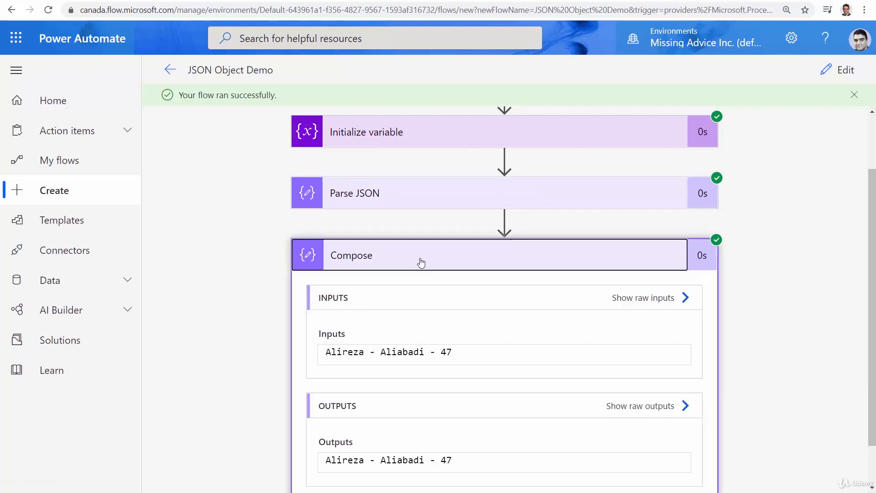
scroll(686, 418, "down", 1)
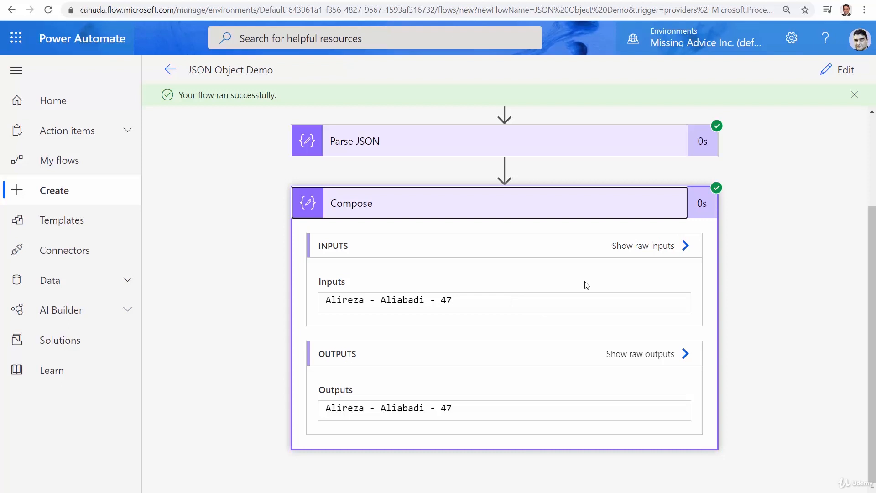
left_click(509, 205)
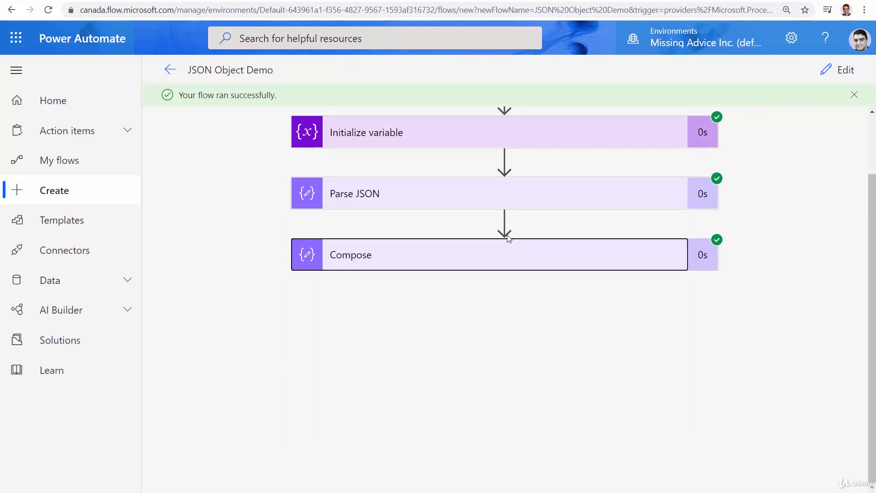
scroll(748, 283, "up", 2)
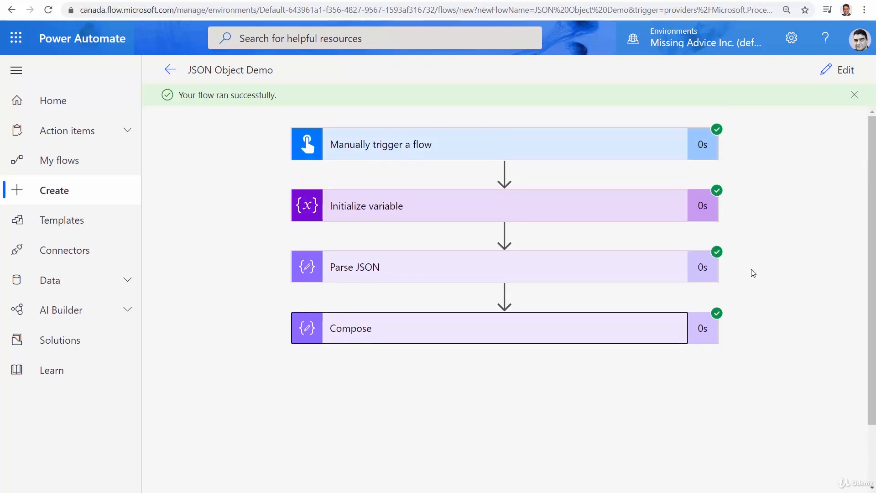
Return from the test run view to the JSON Object Demo flow designer.
left_click(844, 71)
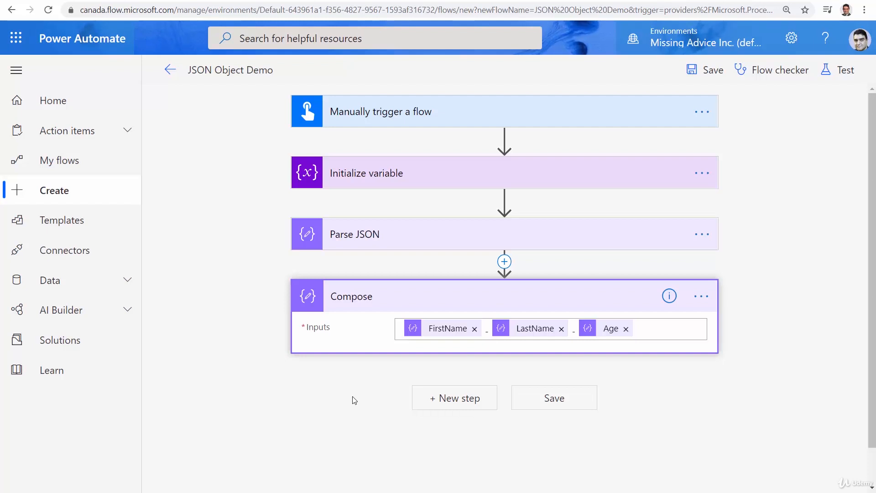
Expand Initialize variable and Parse JSON, then select FirstName in the MyFirstObject value.
left_click(431, 181)
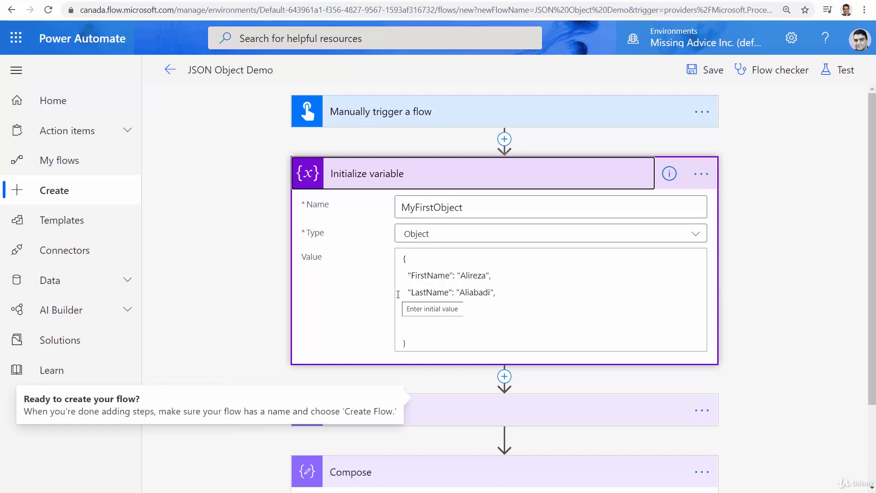
left_click(474, 417)
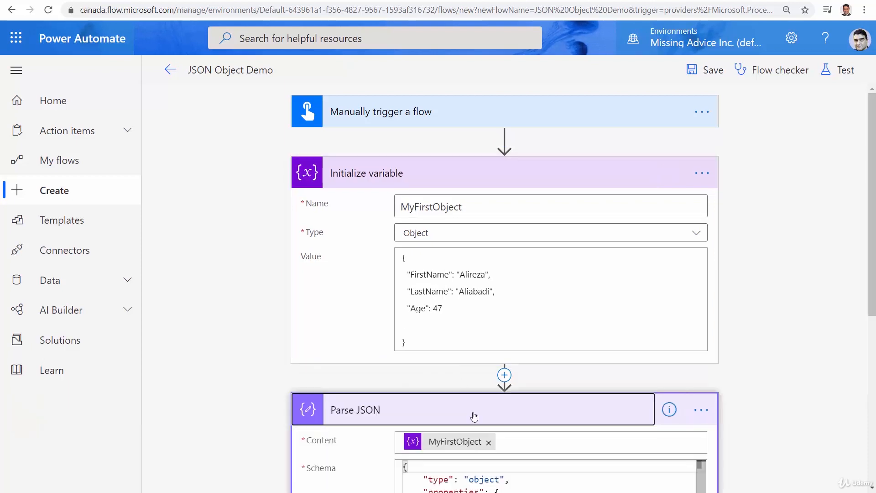
scroll(632, 379, "down", 2)
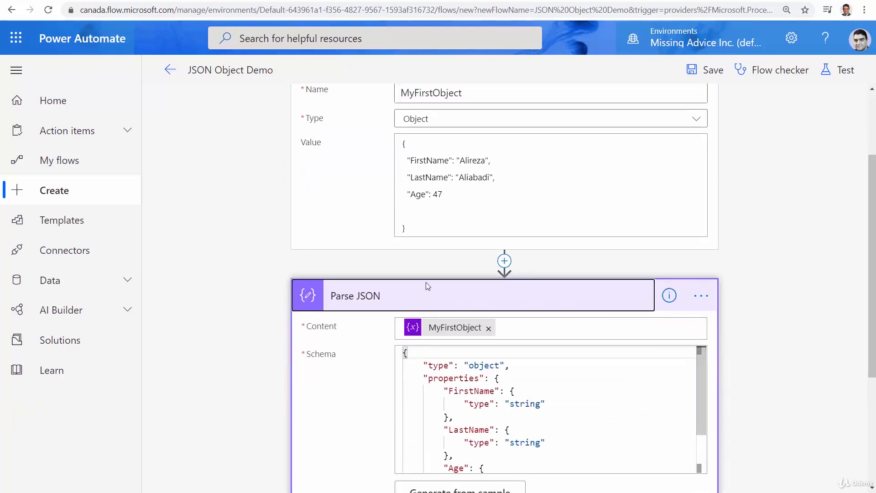
scroll(472, 379, "up", 2)
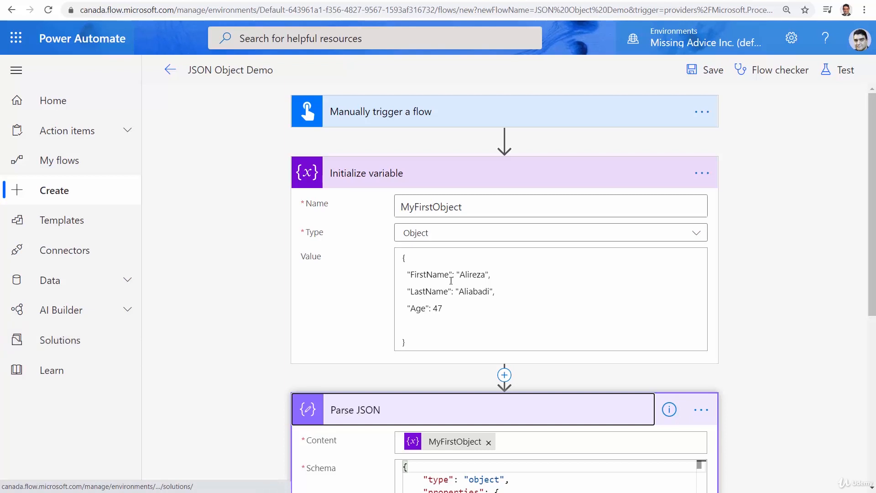
double_click(425, 275)
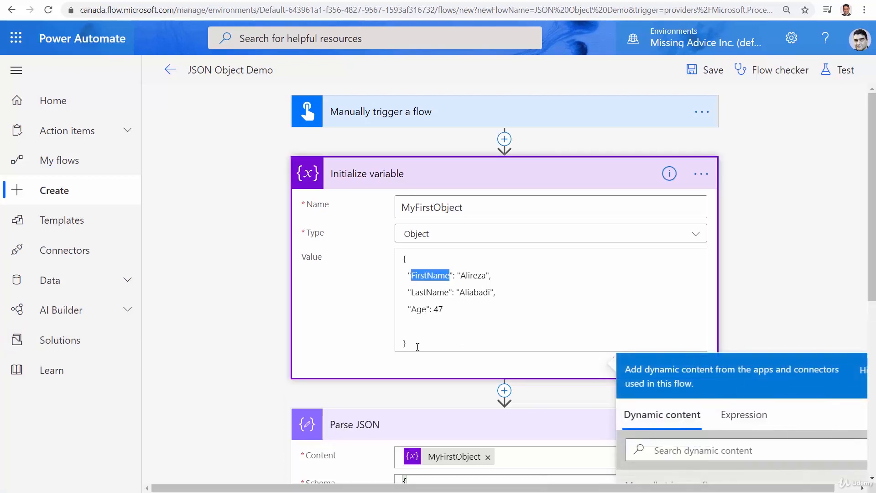